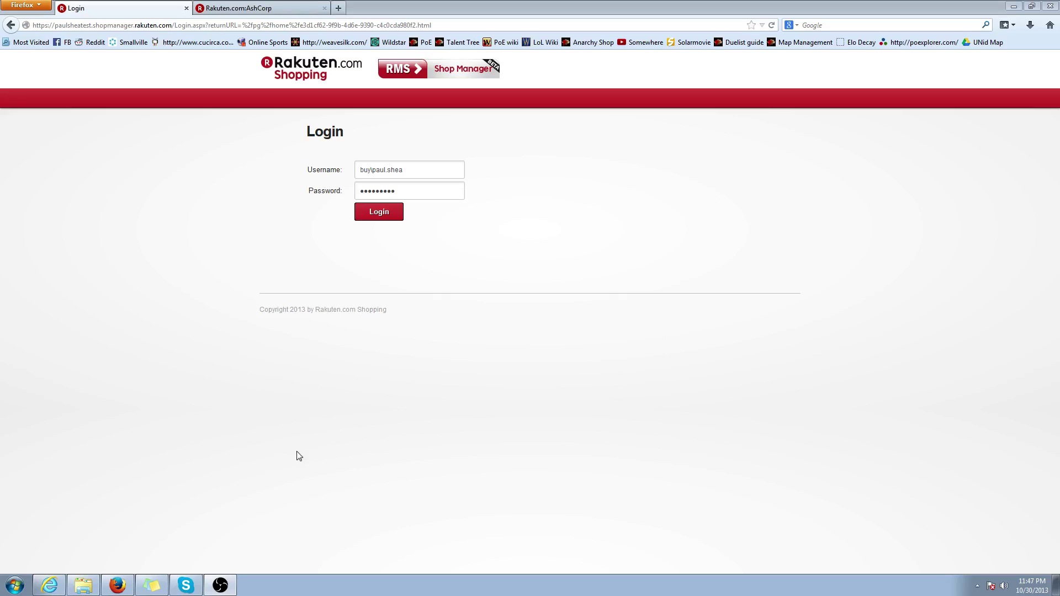
- Load the live storefront paulsheatest.shop.rakuten.com in Internet Explorer to see its categories
left_click(50, 585)
type("paulsheatest.shop.rakuten.com/")
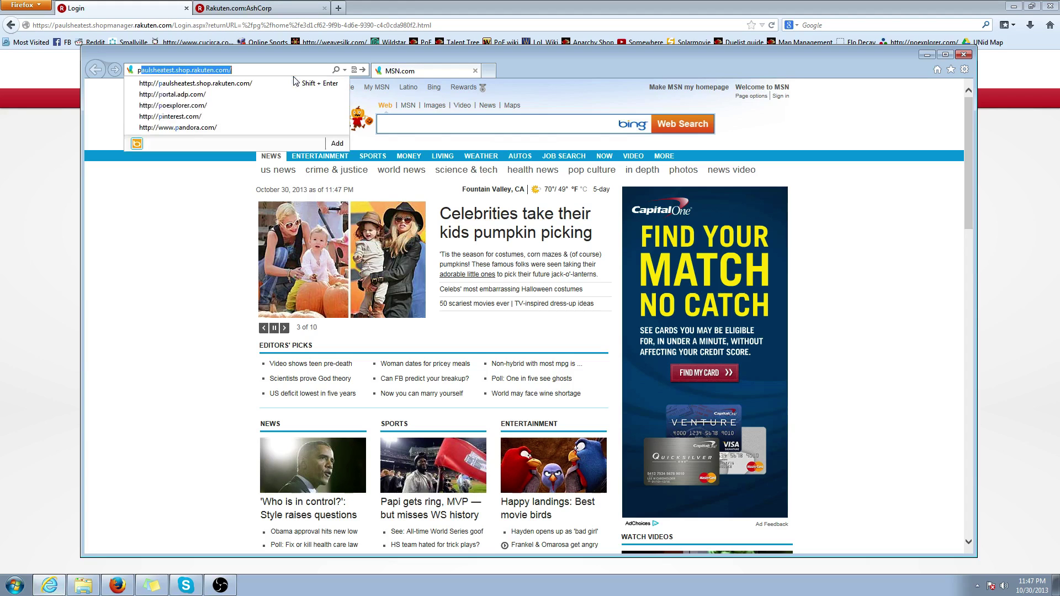
key("Return")
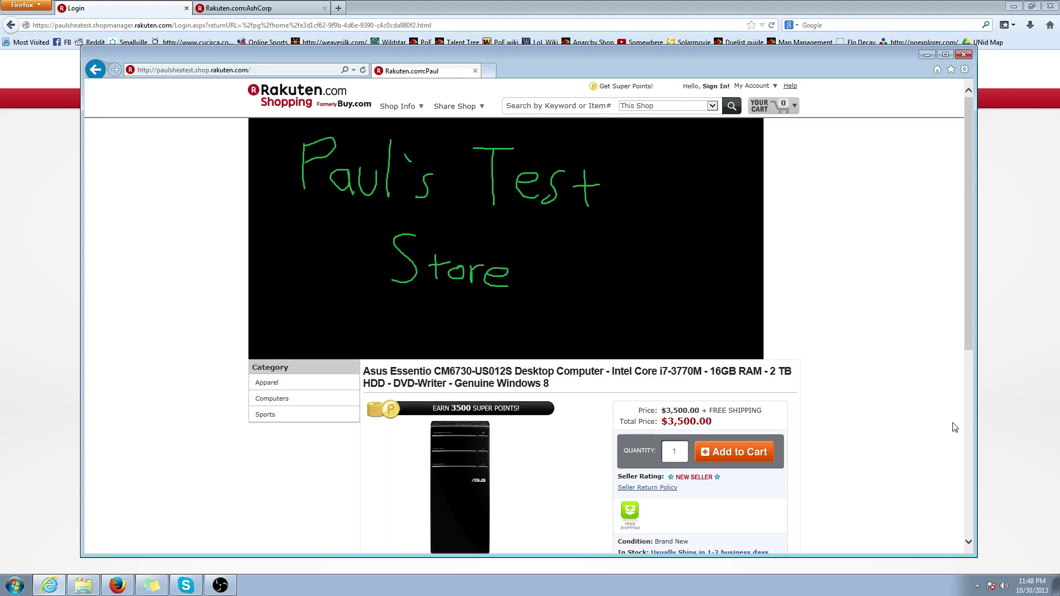
- Sign in to Shop Manager, re-entering the password after the Login Failed message
left_click(1005, 390)
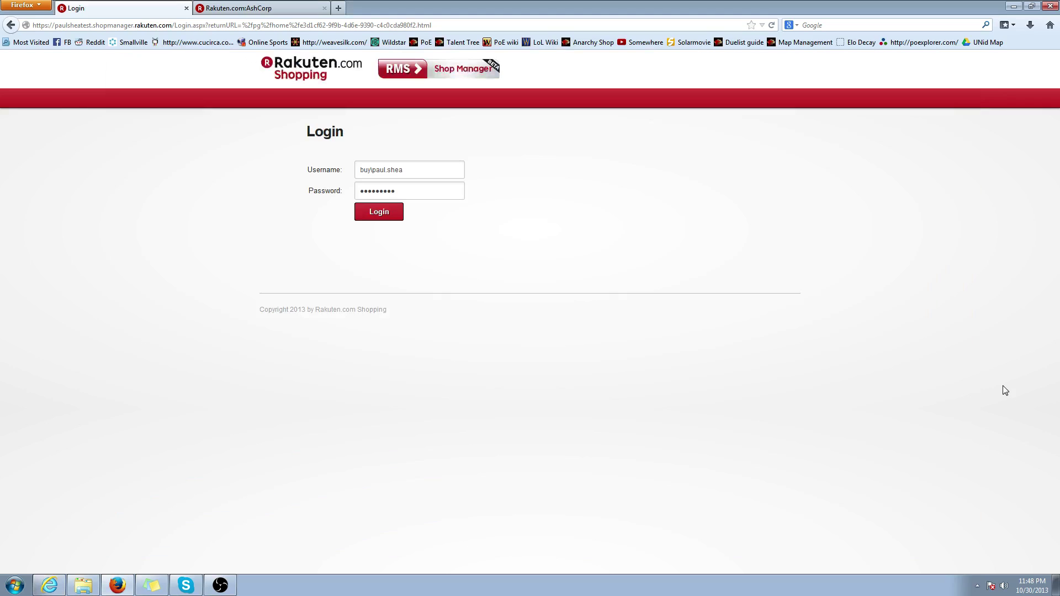
left_click(380, 210)
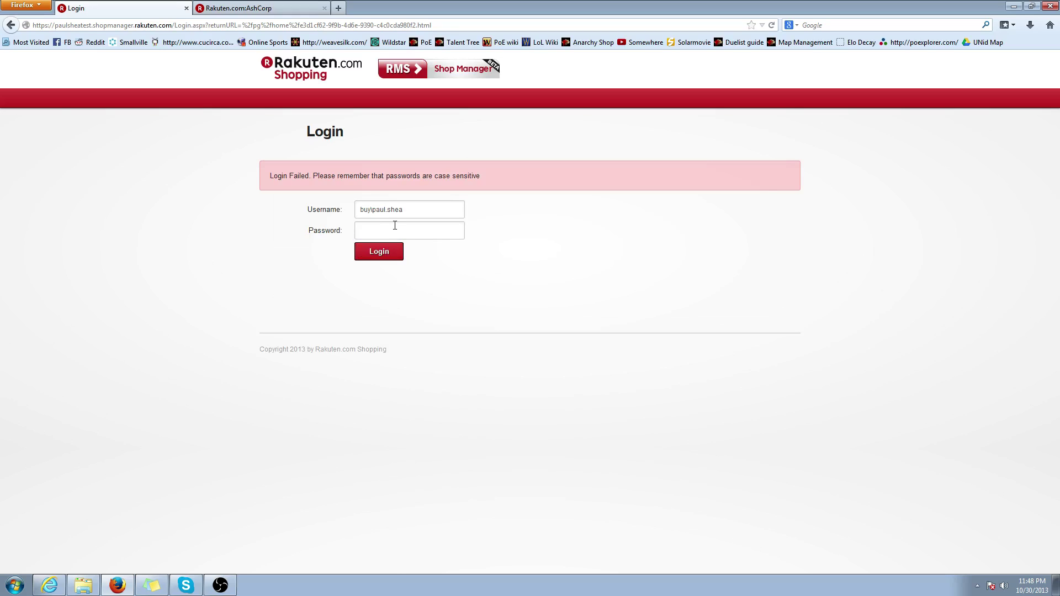
left_click(396, 225)
key("Return")
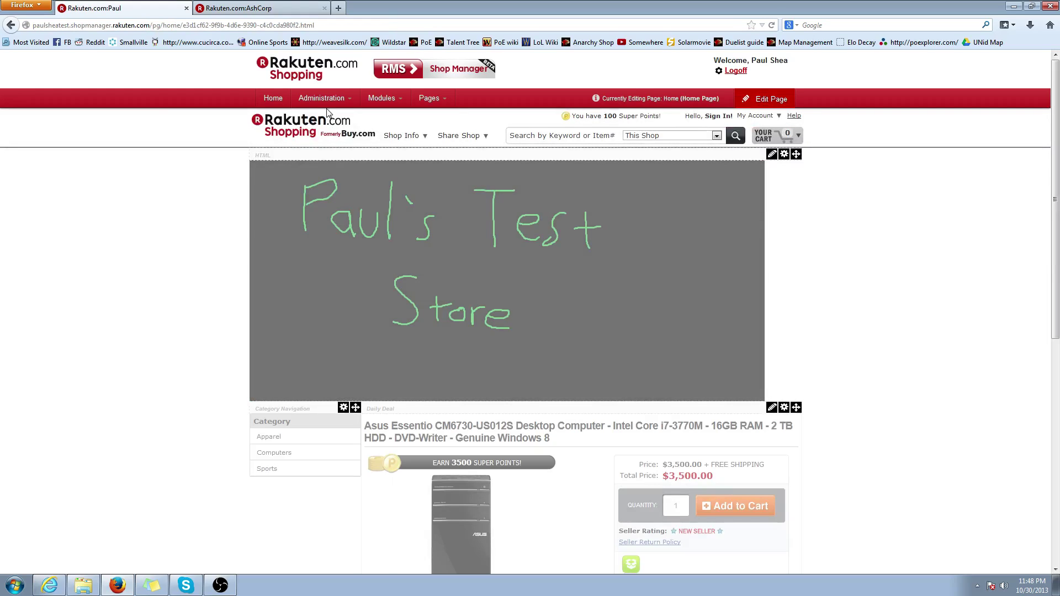
- Go to Administration > Page Management and start a new page inserted after Home
left_click(331, 97)
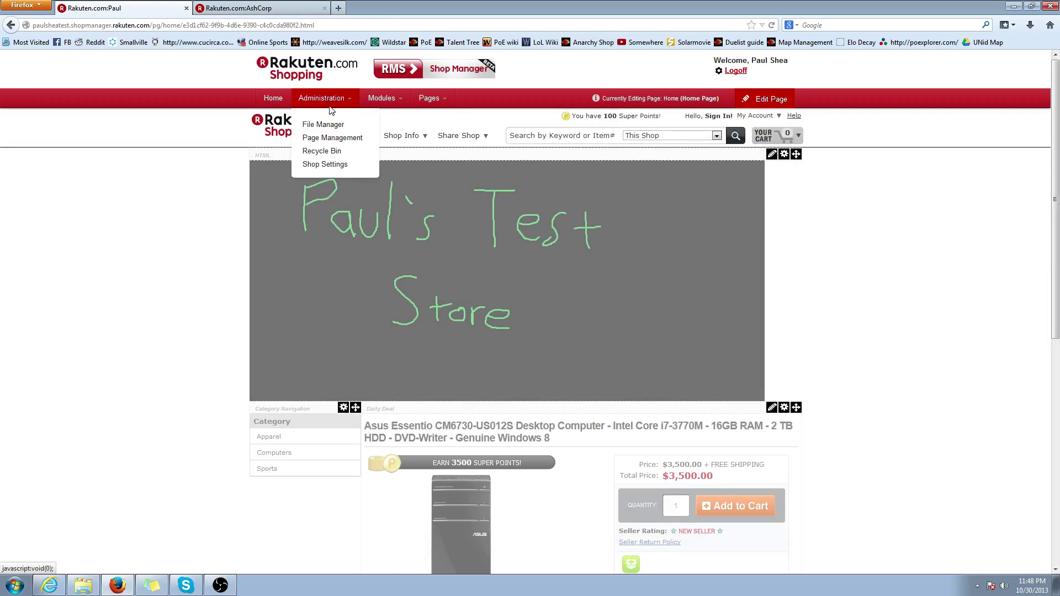
left_click(328, 141)
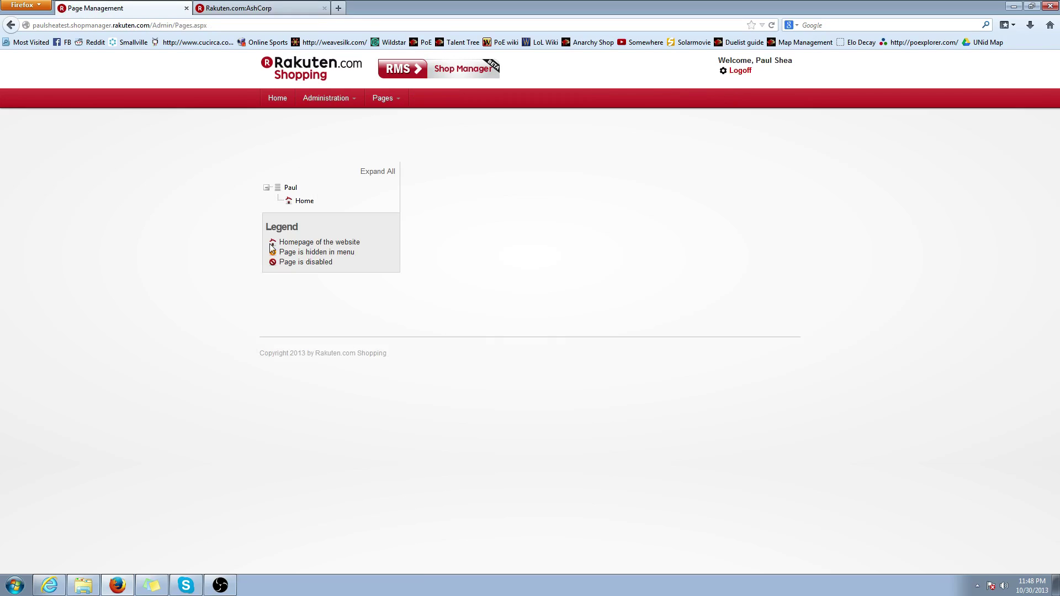
left_click(304, 202)
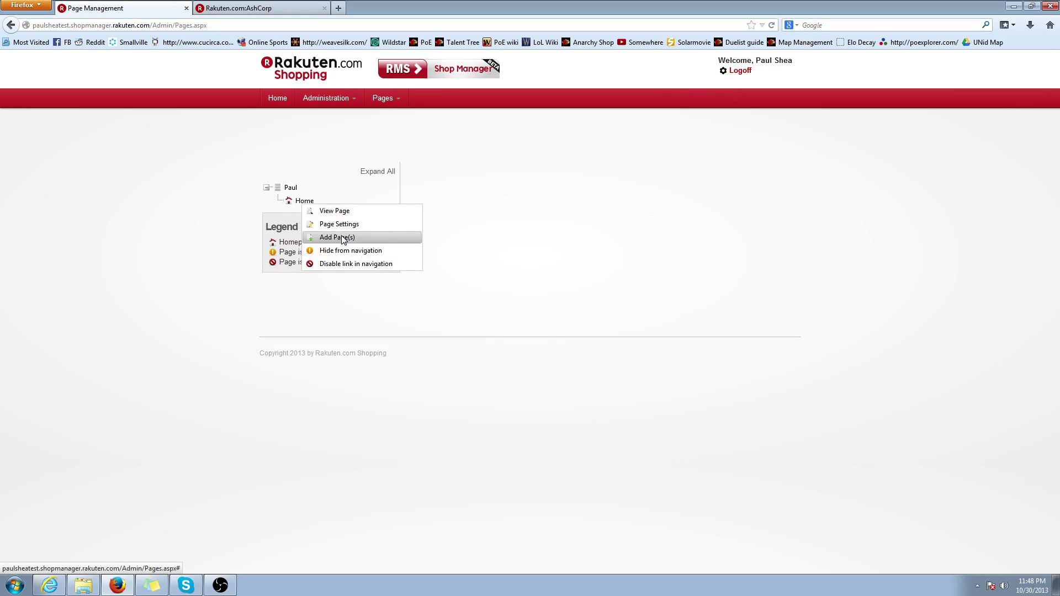
left_click(312, 201)
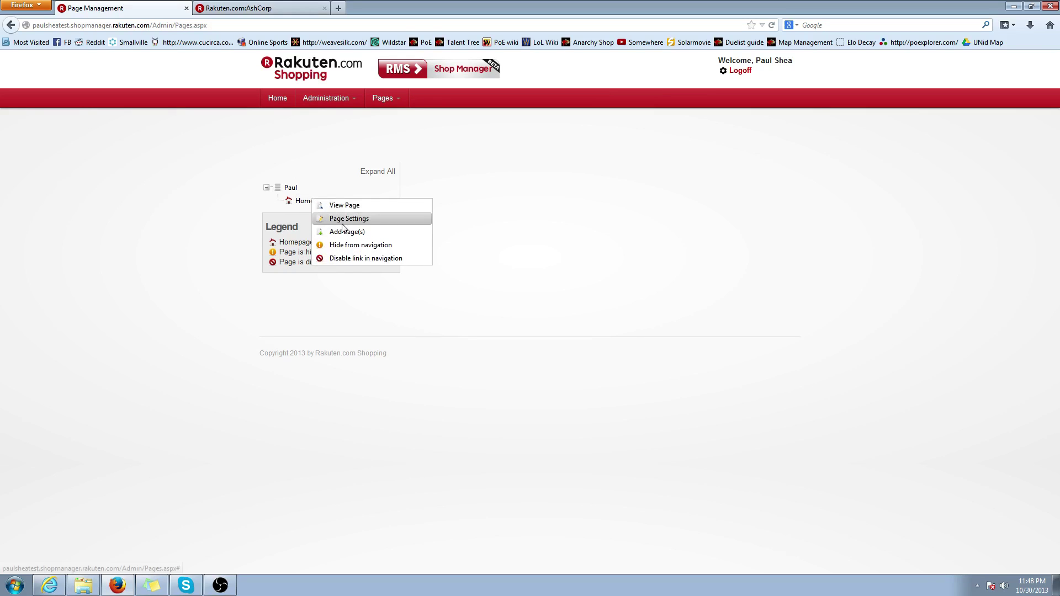
right_click(338, 176)
left_click(336, 179)
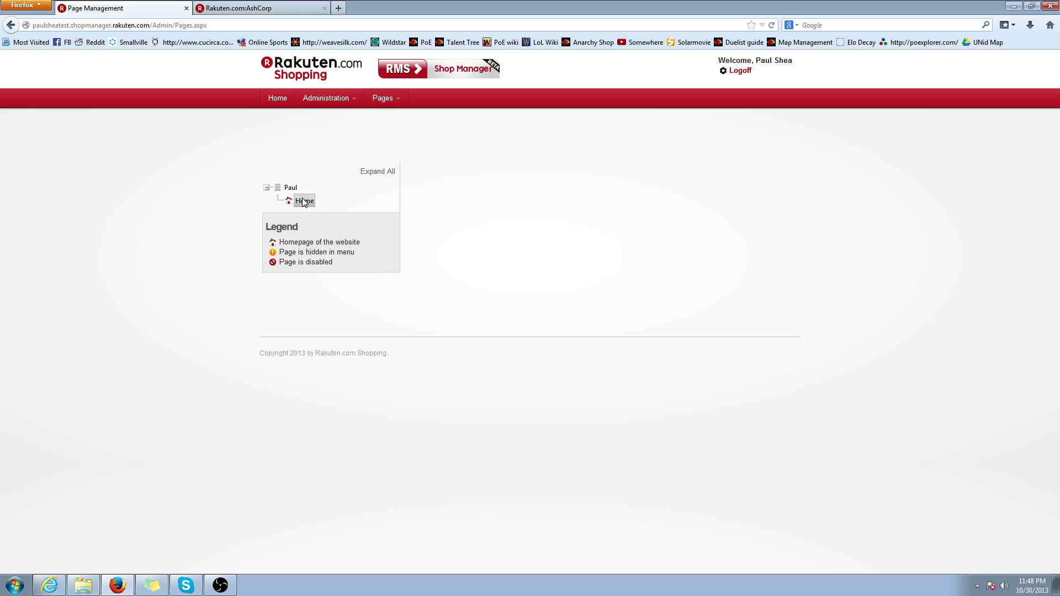
left_click(304, 202)
left_click(385, 217)
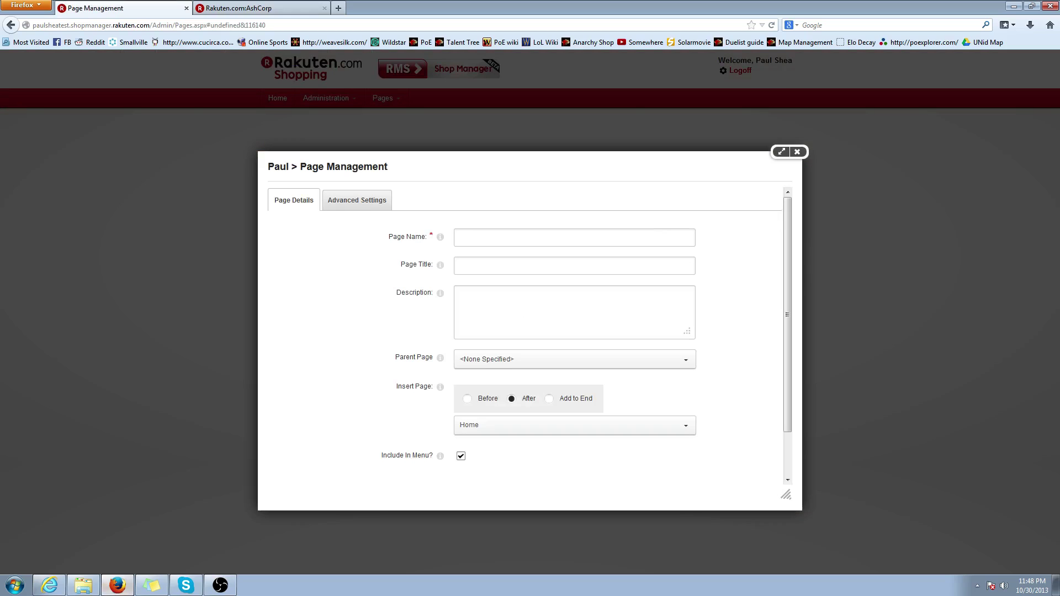
- Scroll the live storefront down to the product grid showing the BZ body board
left_click(50, 589)
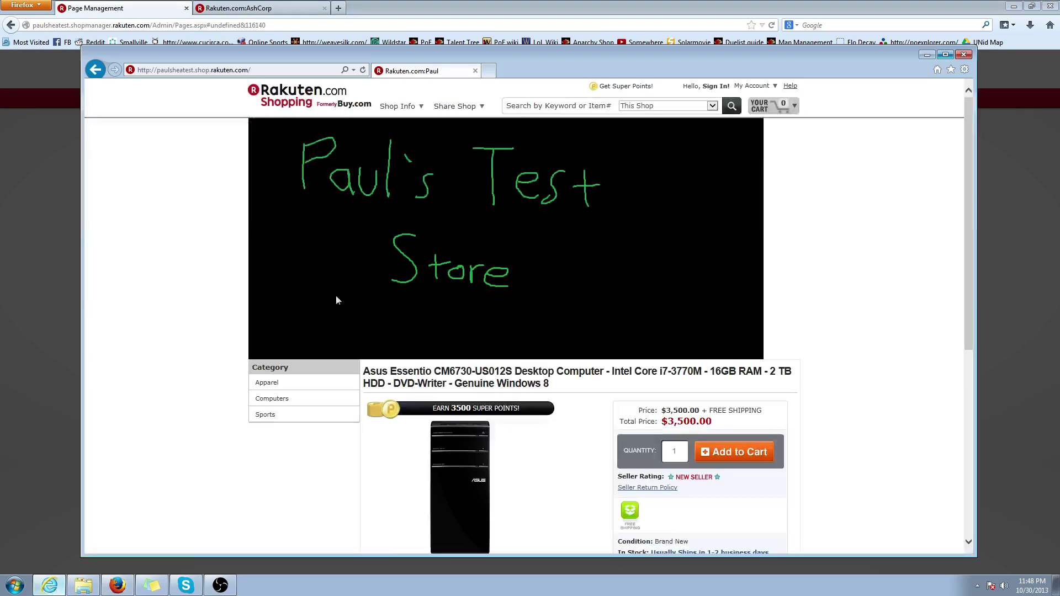
scroll(367, 366, "down", 10)
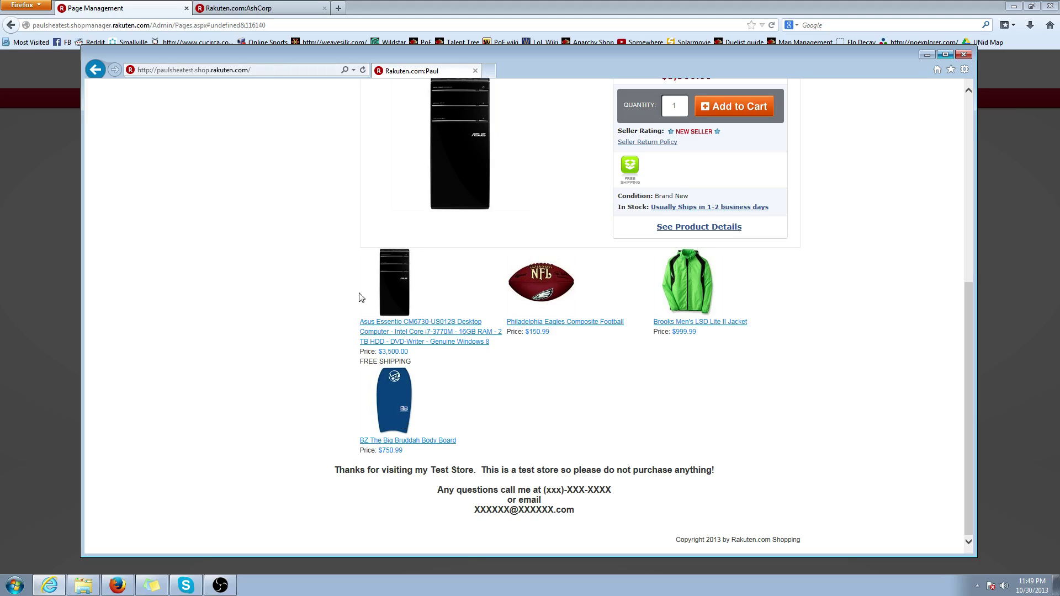
scroll(439, 413, "up", 10)
scroll(443, 413, "down", 10)
- Create a new page named BZ placed after Home
left_click(43, 434)
left_click(540, 236)
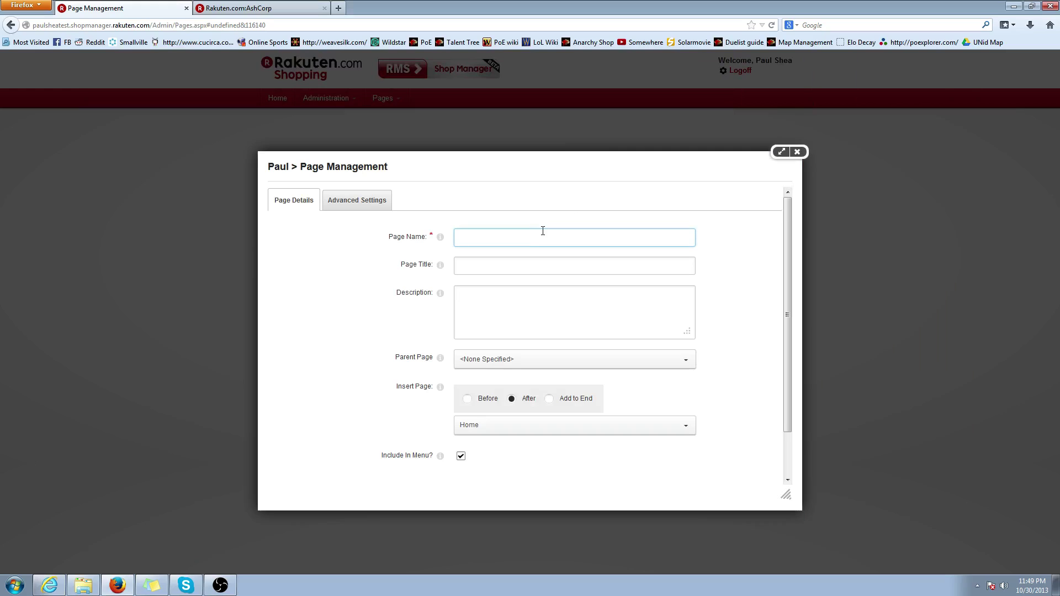
scroll(505, 299, "down", 2)
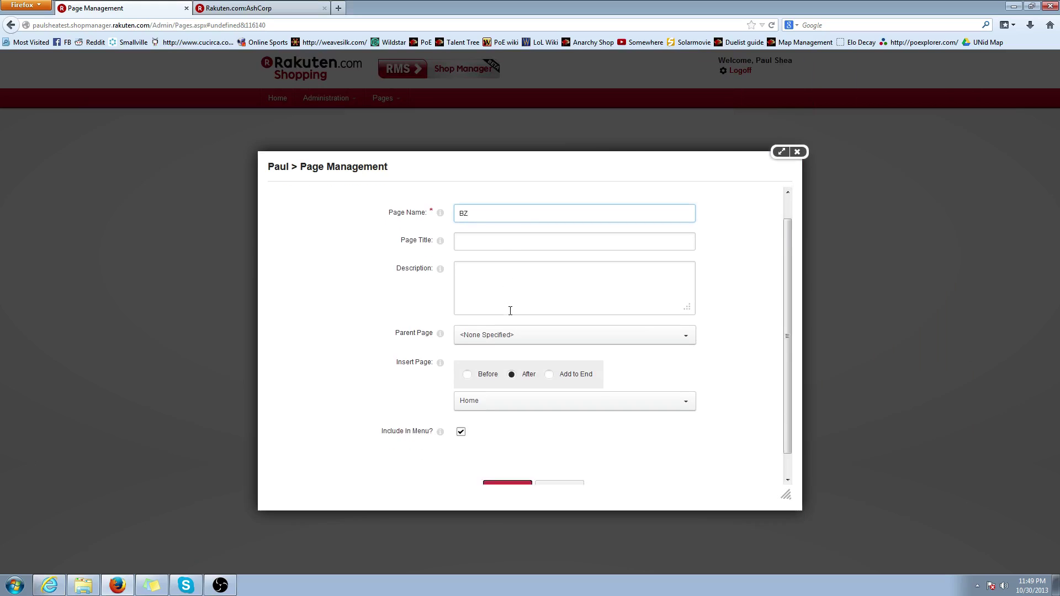
left_click(509, 463)
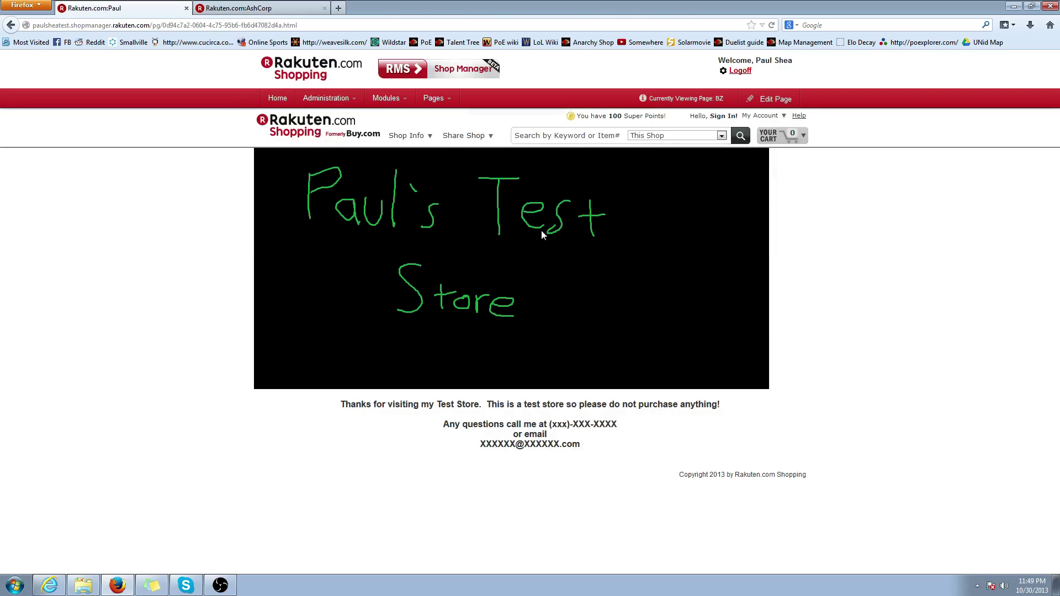
- Open the BZ page in Page Management and switch its link type to URL
left_click(327, 98)
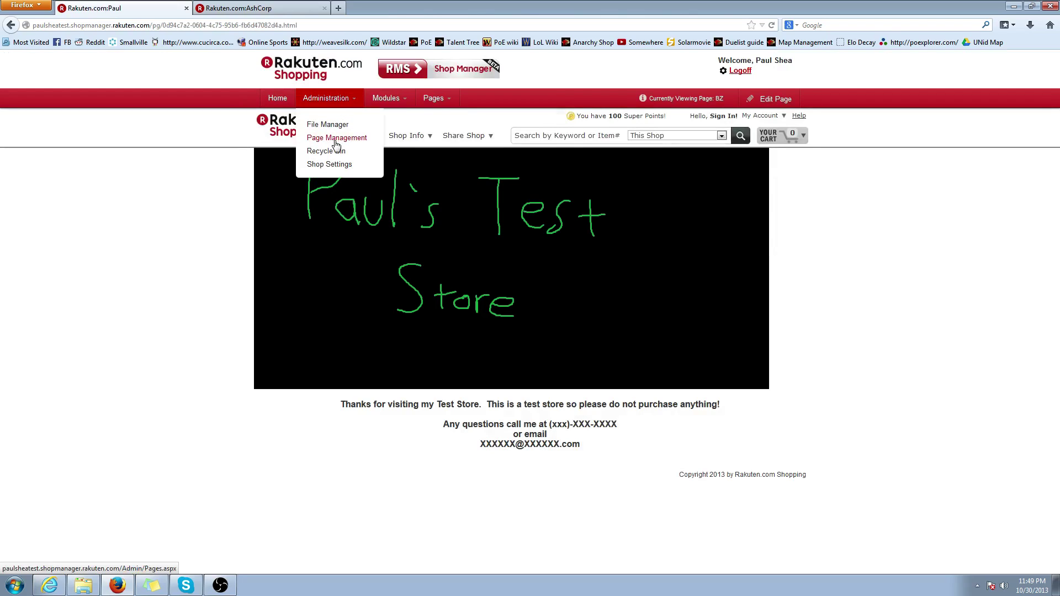
left_click(335, 139)
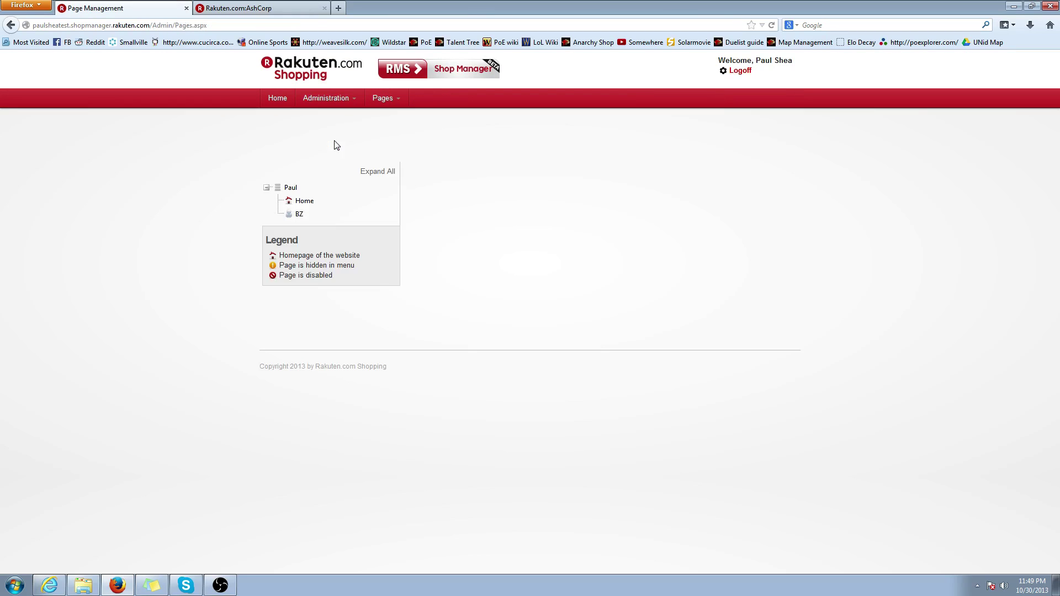
left_click(299, 215)
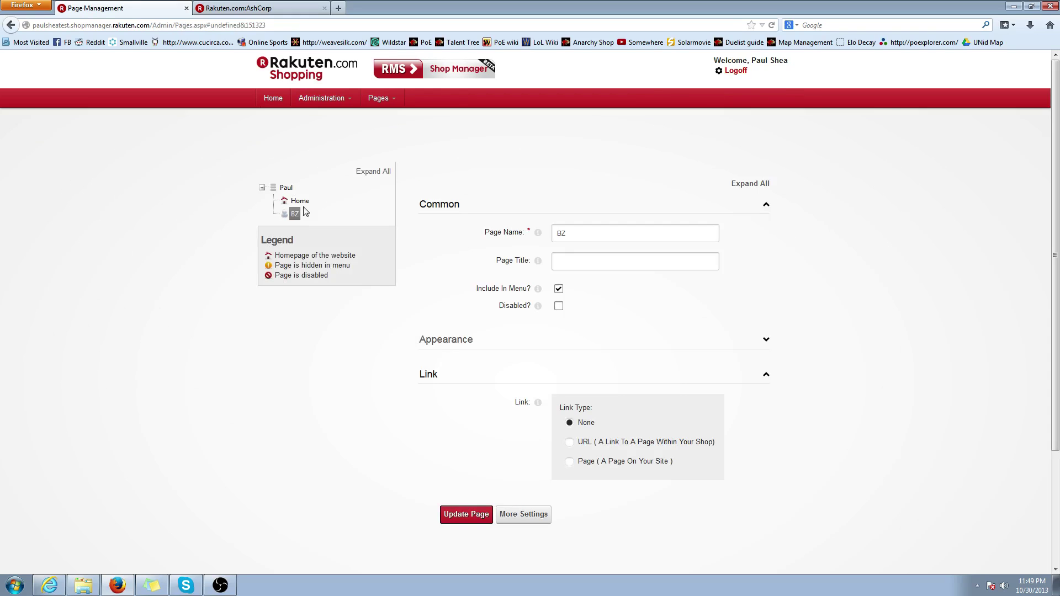
left_click(766, 374)
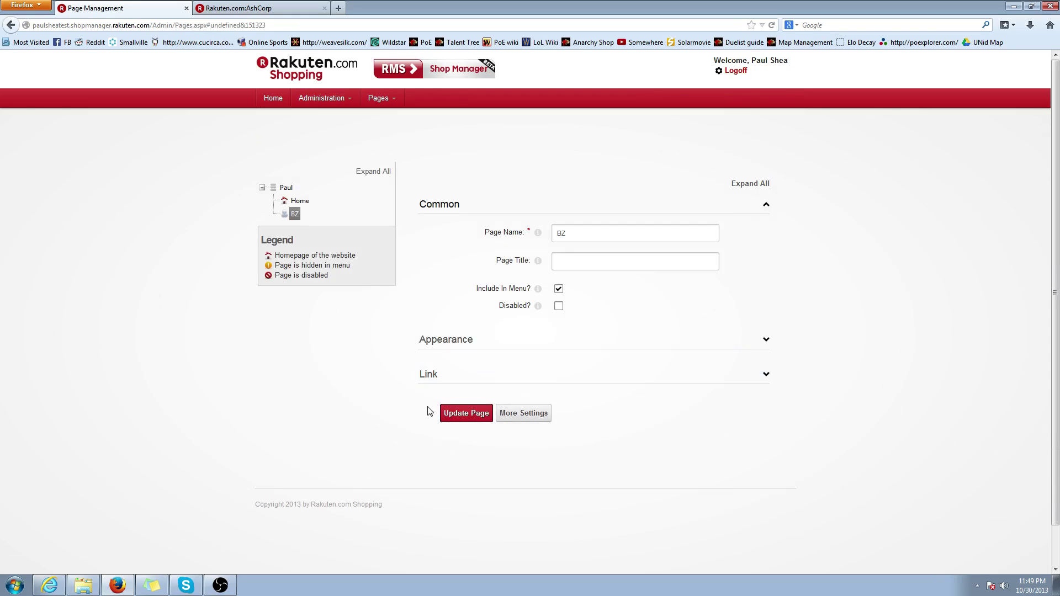
left_click(767, 376)
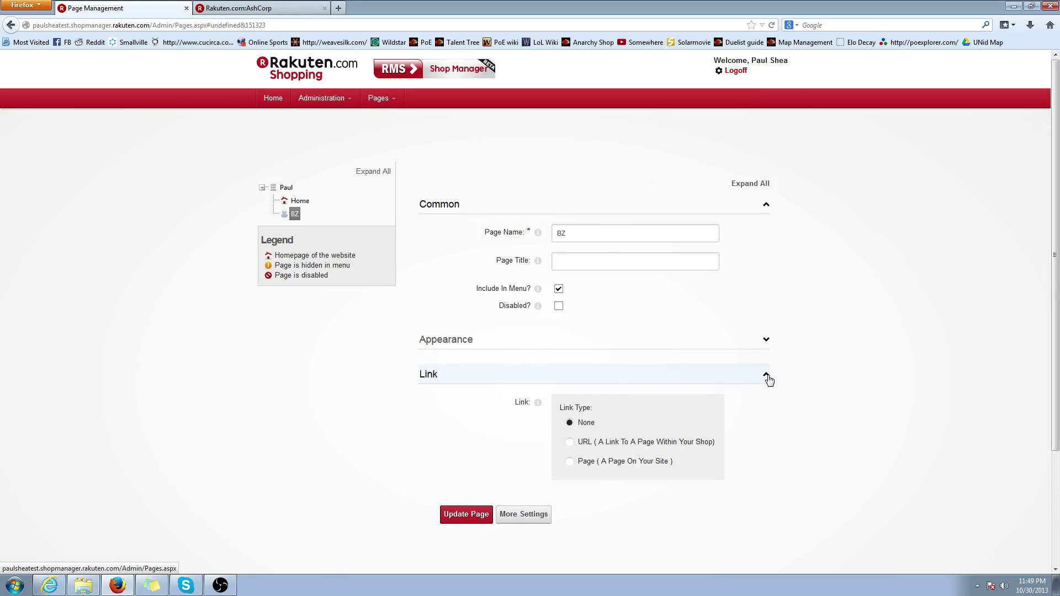
left_click(571, 444)
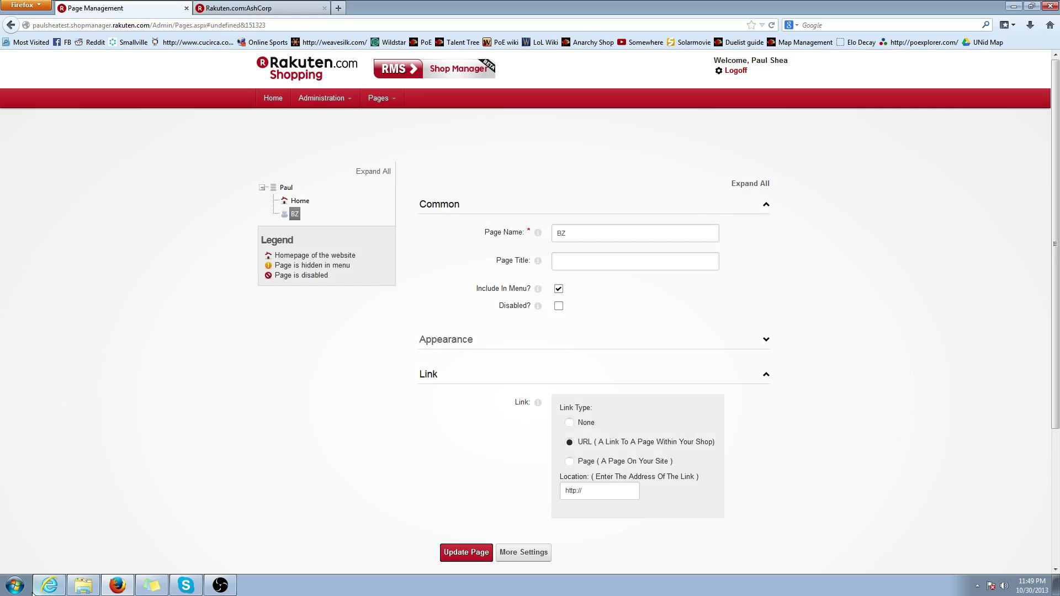
- Reload the storefront and search the shop for BZ, finding the $750.99 body board
left_click(50, 587)
left_click(270, 68)
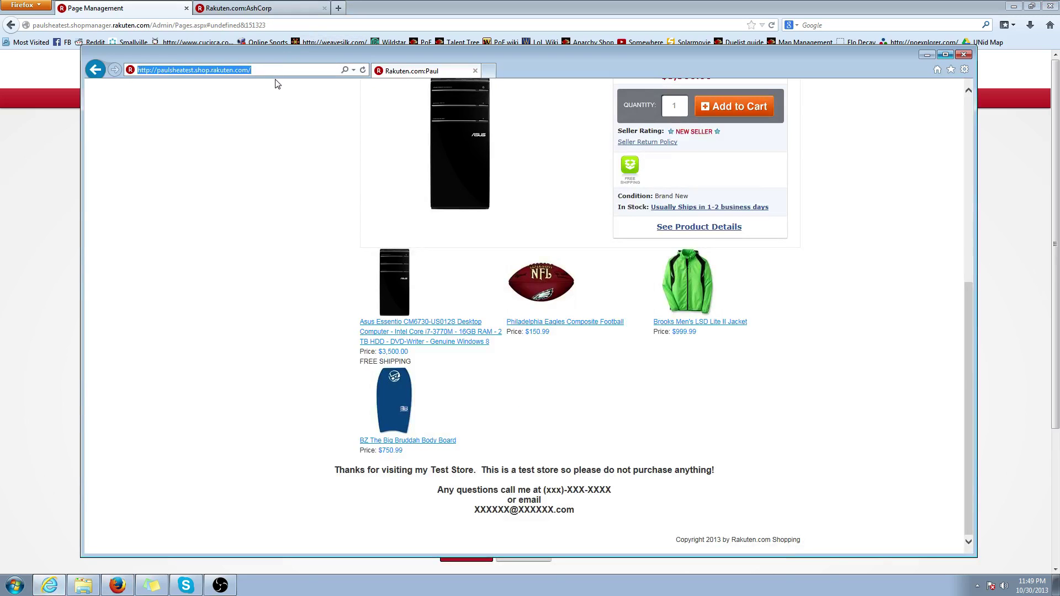
key("Return")
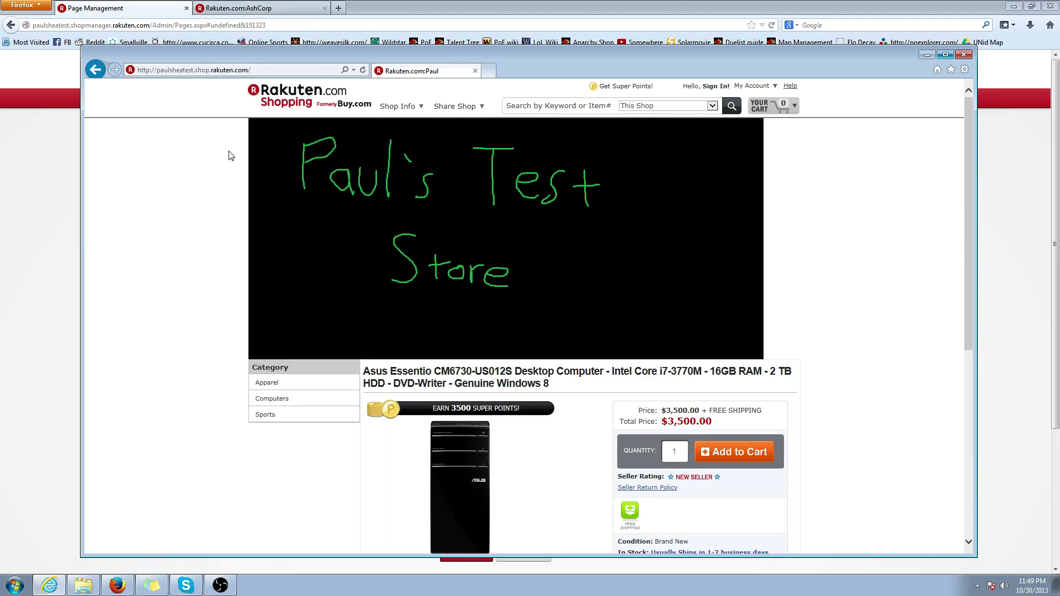
left_click(551, 105)
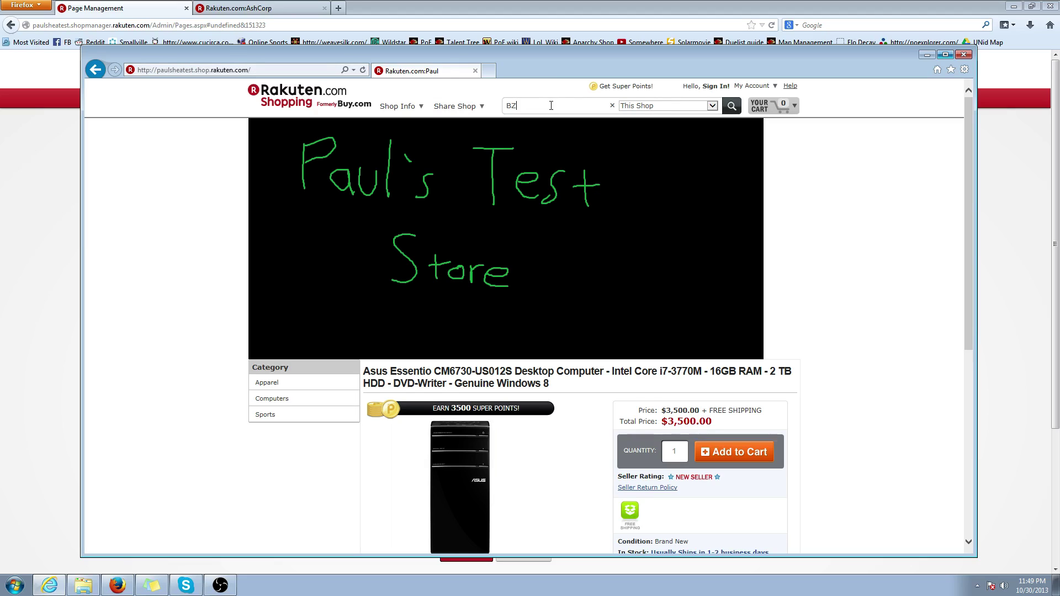
key("Return")
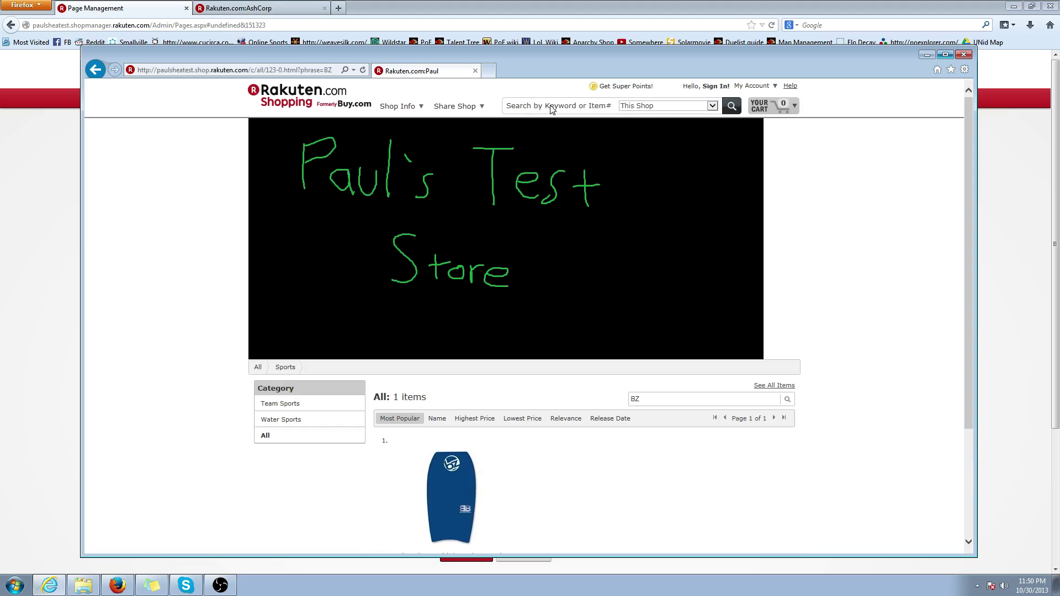
- Select the BZ search results page address for copying
scroll(472, 377, "down", 5)
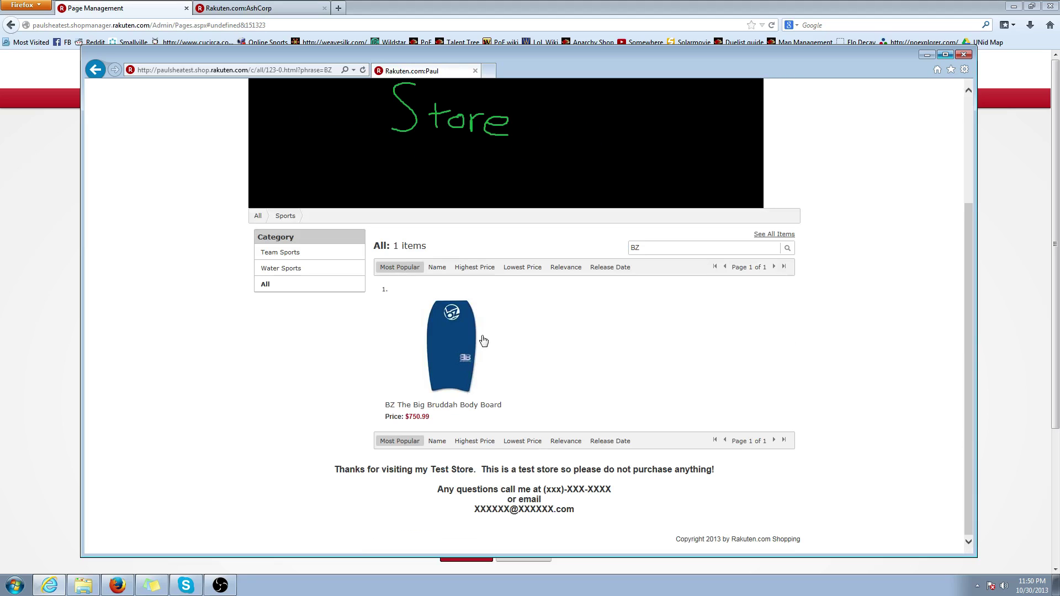
scroll(463, 280, "up", 3)
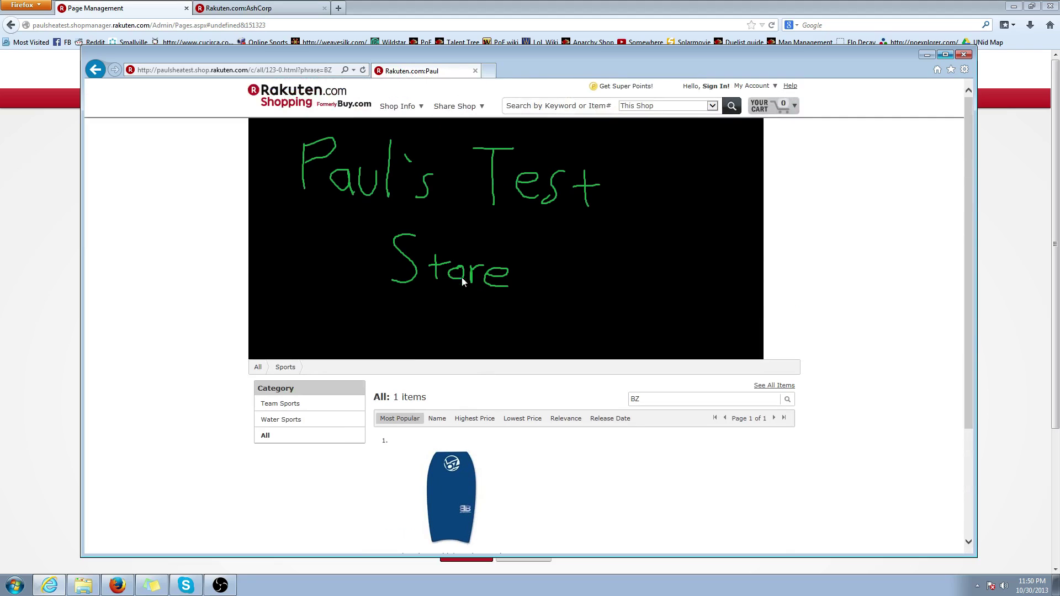
left_click(282, 69)
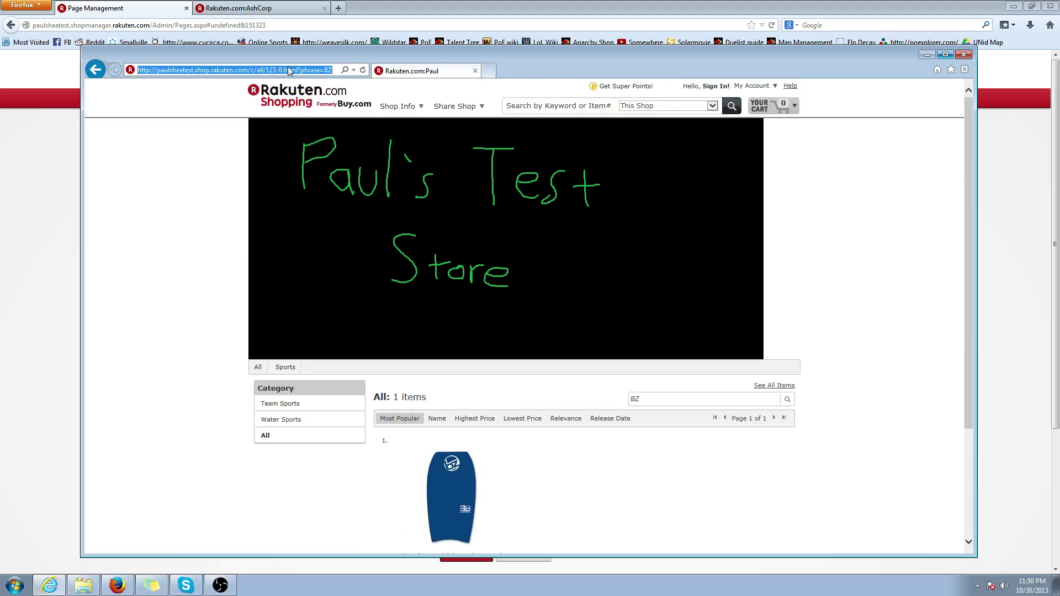
right_click(289, 71)
- Paste the copied BZ search address into the BZ page's Location and update the page
left_click(339, 110)
left_click(30, 298)
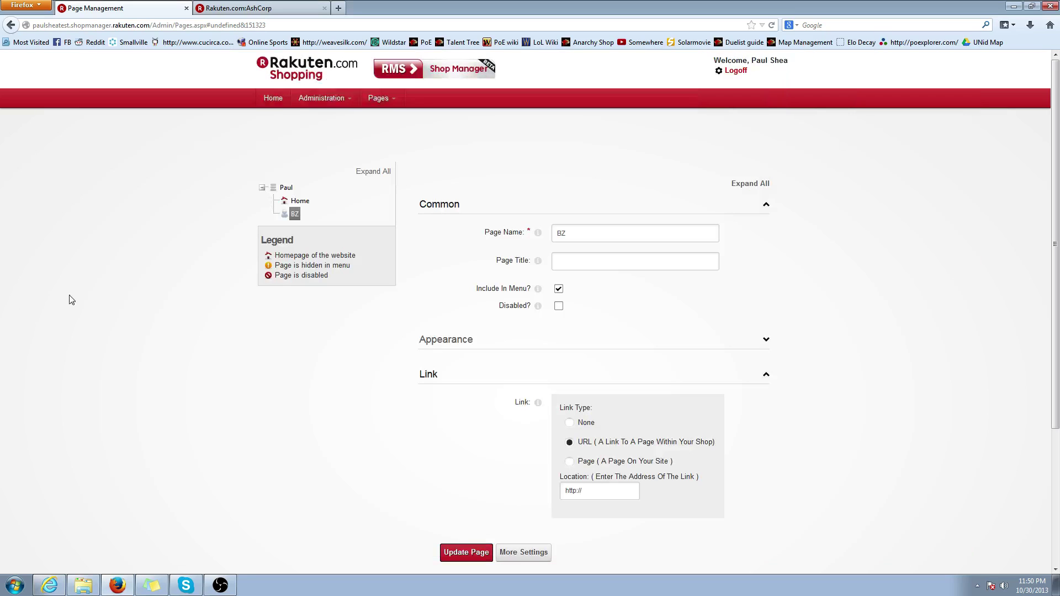
left_click_drag(607, 492, 523, 505)
right_click(604, 496)
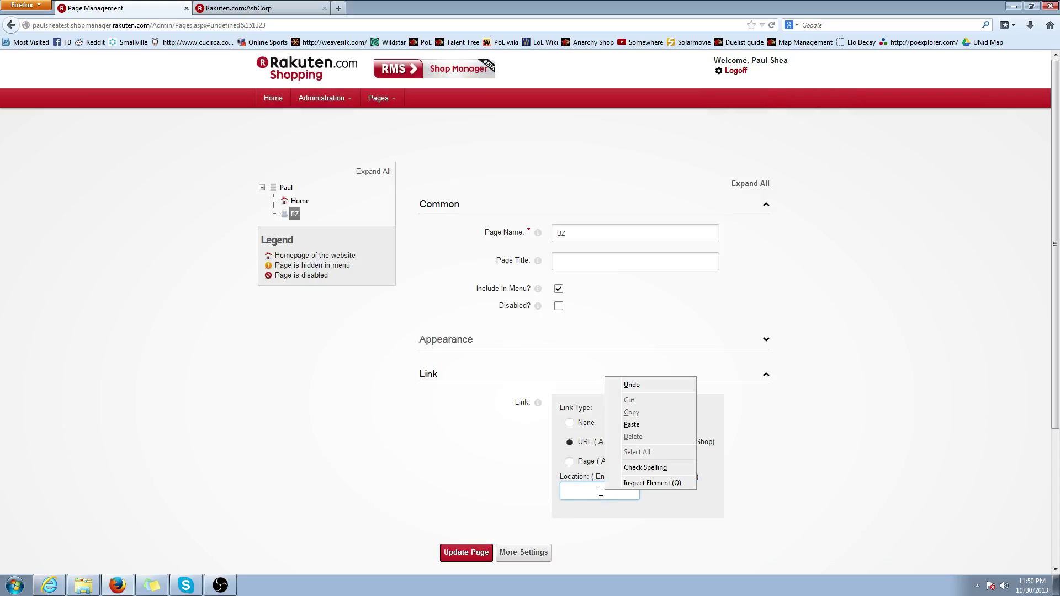
left_click(645, 423)
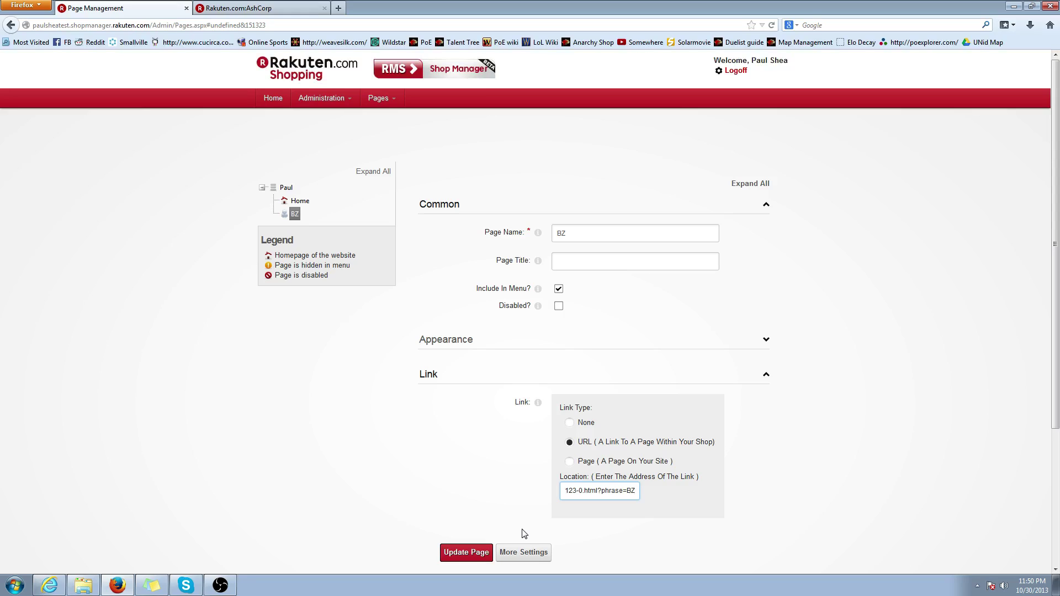
left_click(484, 554)
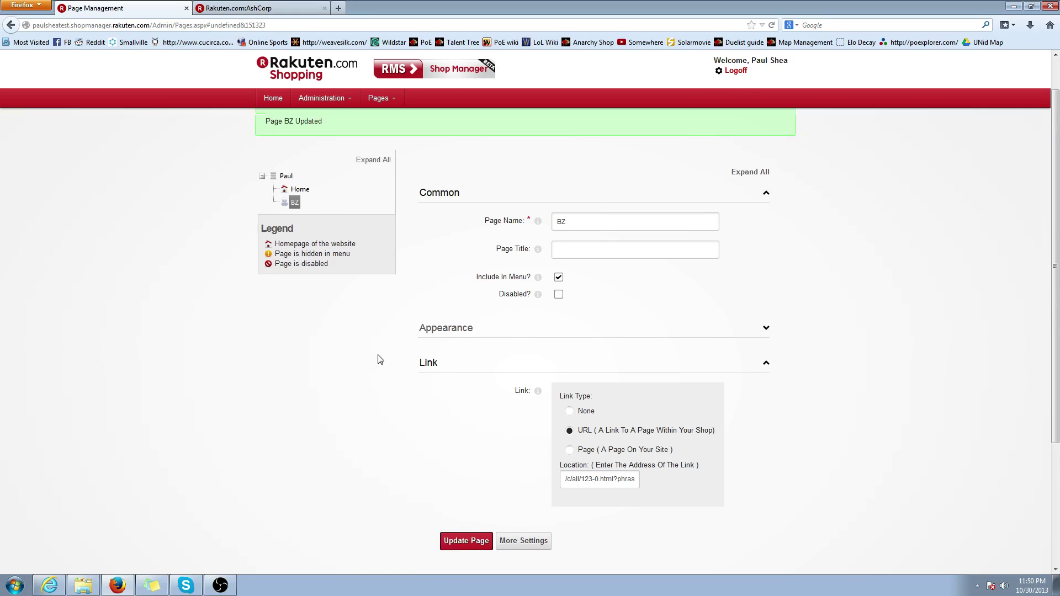
scroll(415, 387, "down", 5)
scroll(414, 387, "up", 3)
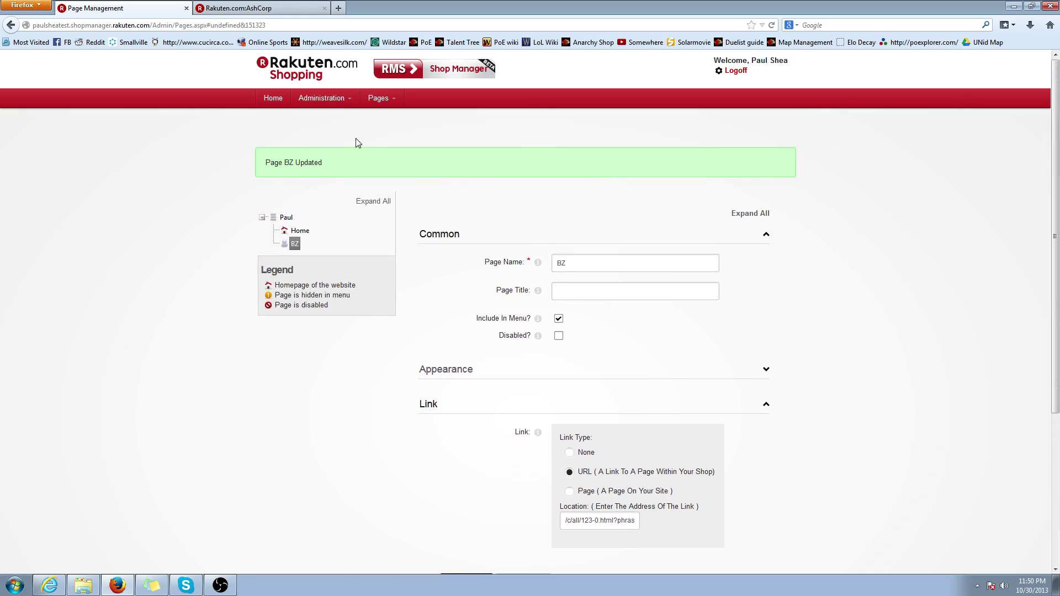
left_click(390, 98)
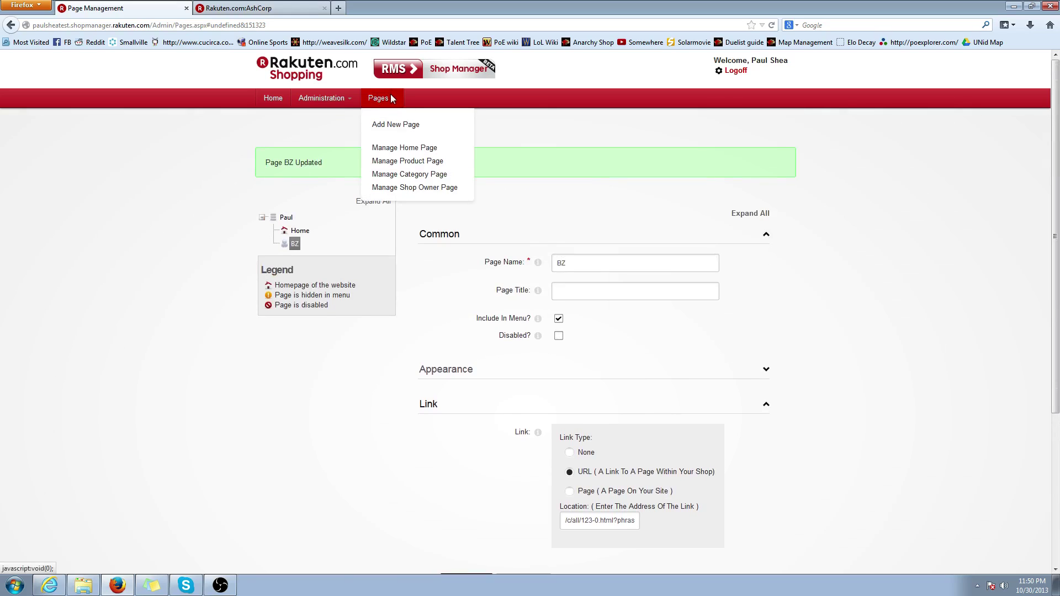
- Open the shop's Home Page and switch it into edit mode
left_click(411, 153)
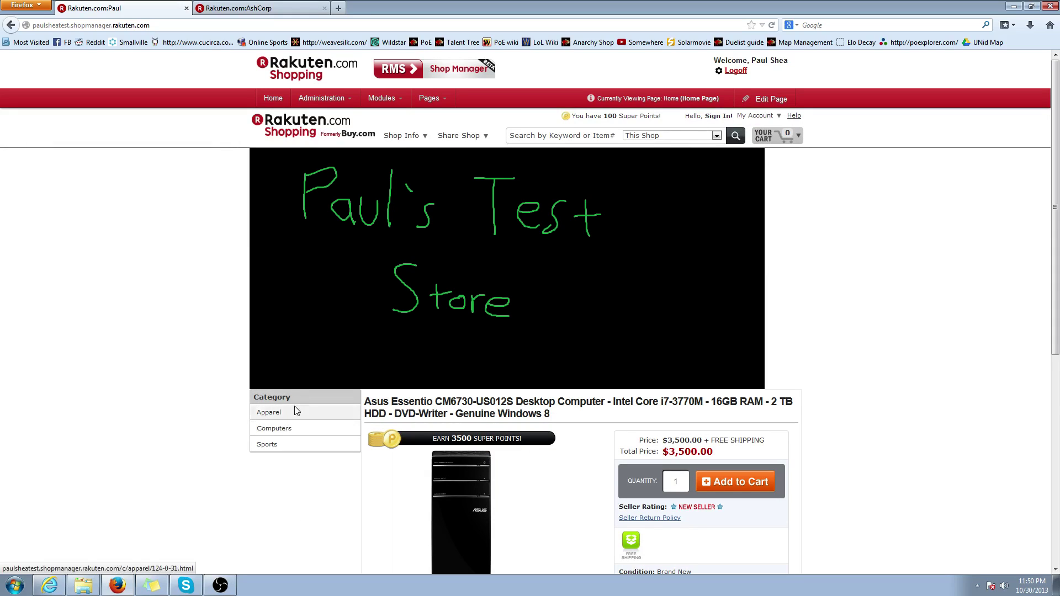
left_click(772, 101)
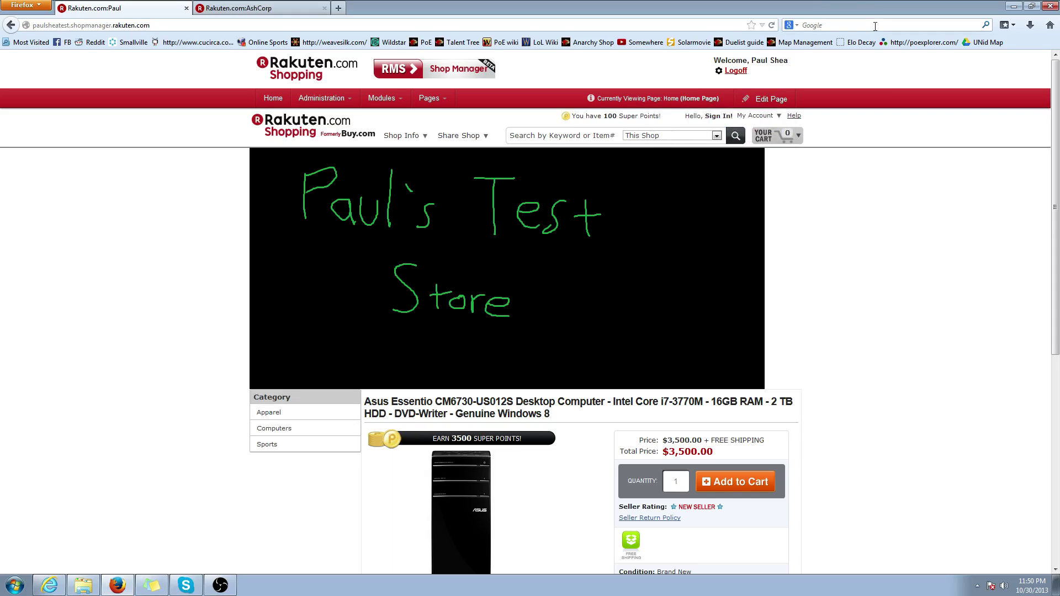
left_click(777, 102)
left_click(740, 128)
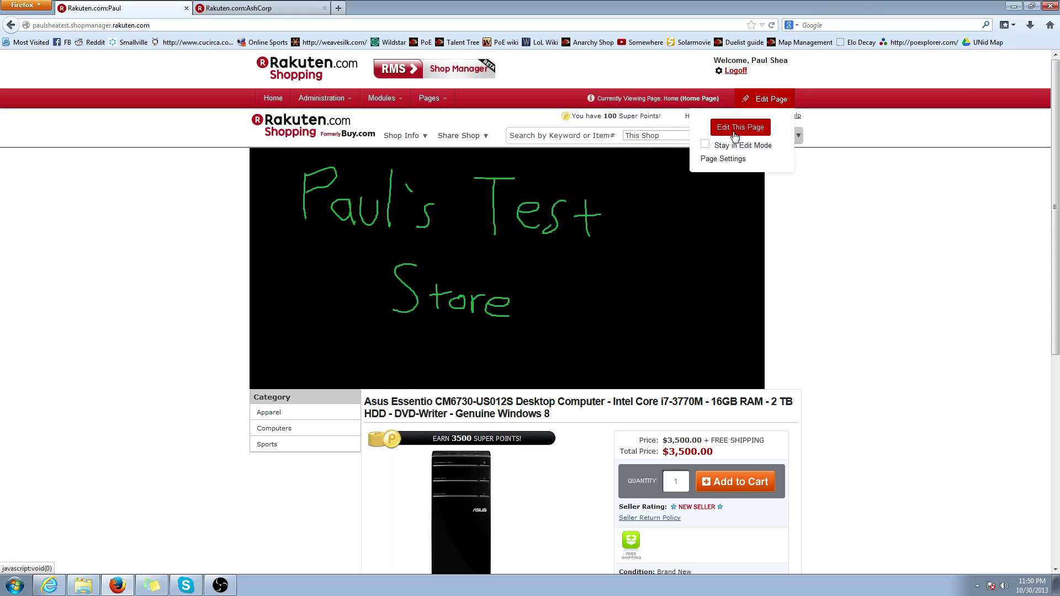
left_click(335, 109)
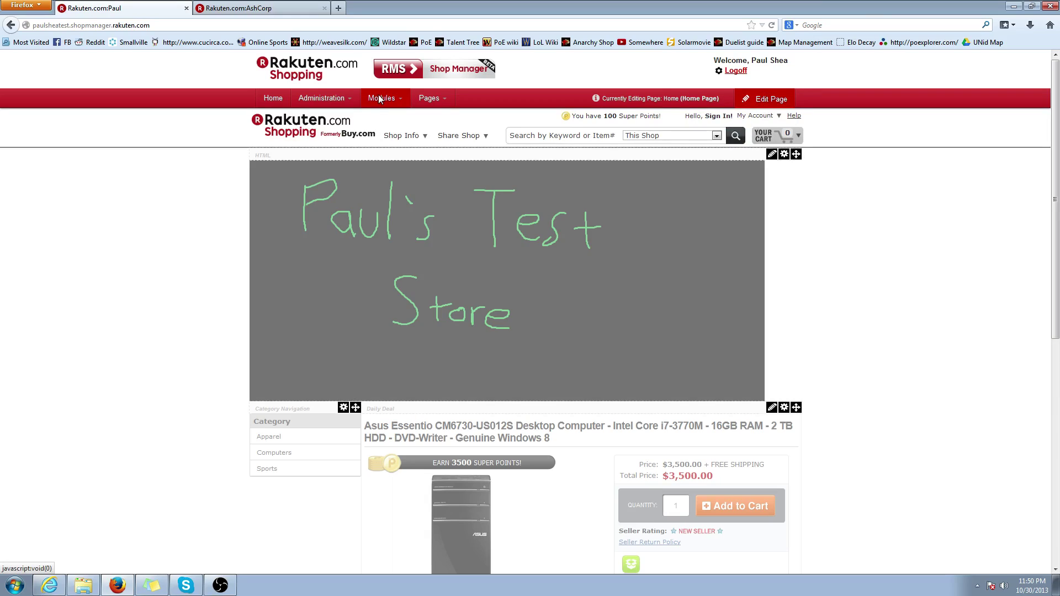
- Drag a Navigation Tree module below Category Navigation so it lists Home and BZ
mouse_move(387, 102)
left_click(388, 124)
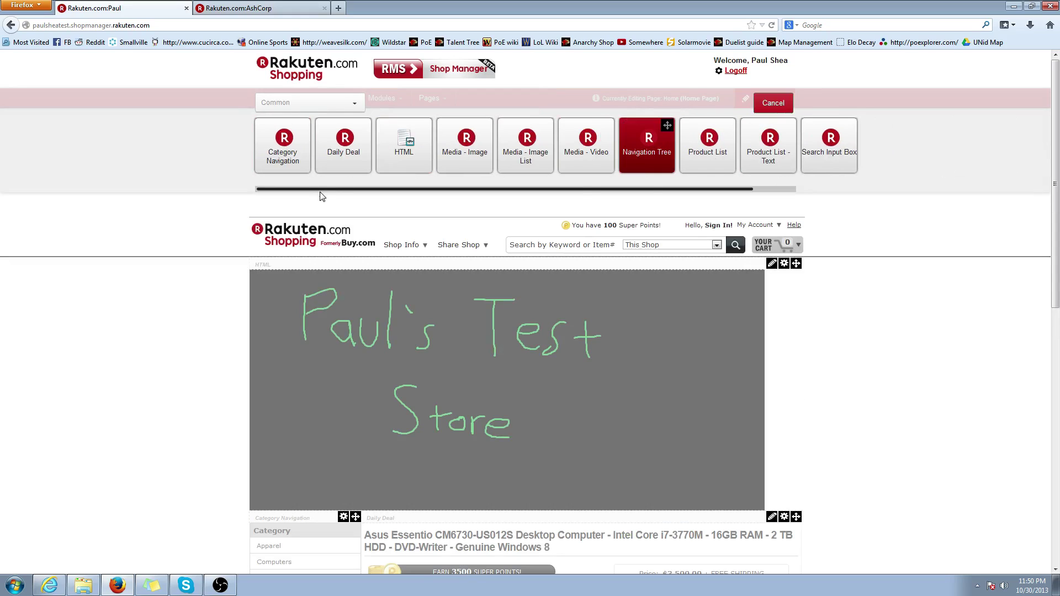
scroll(350, 456, "down", 2)
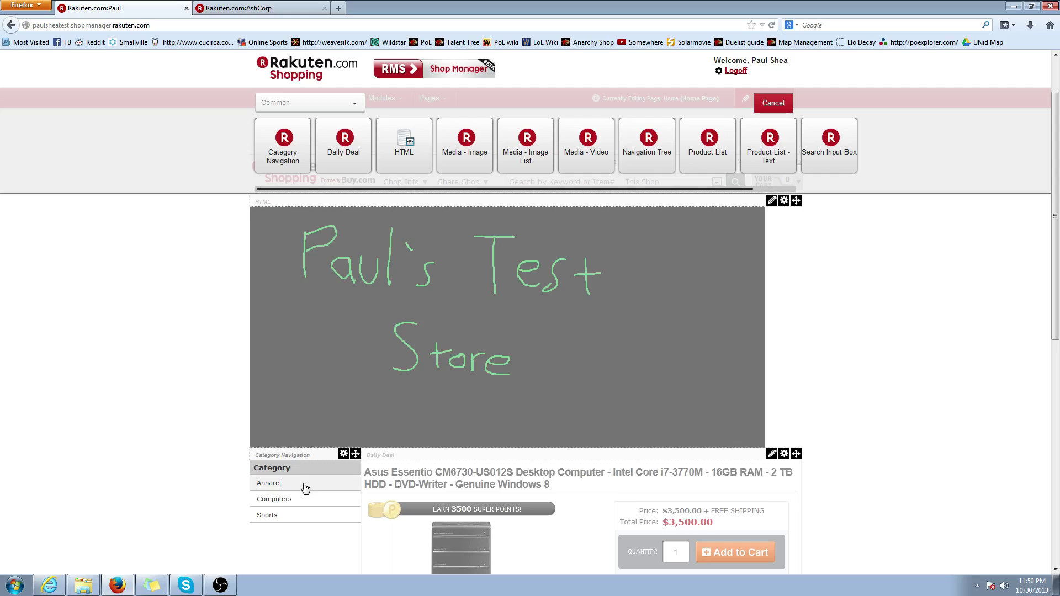
scroll(227, 475, "up", 2)
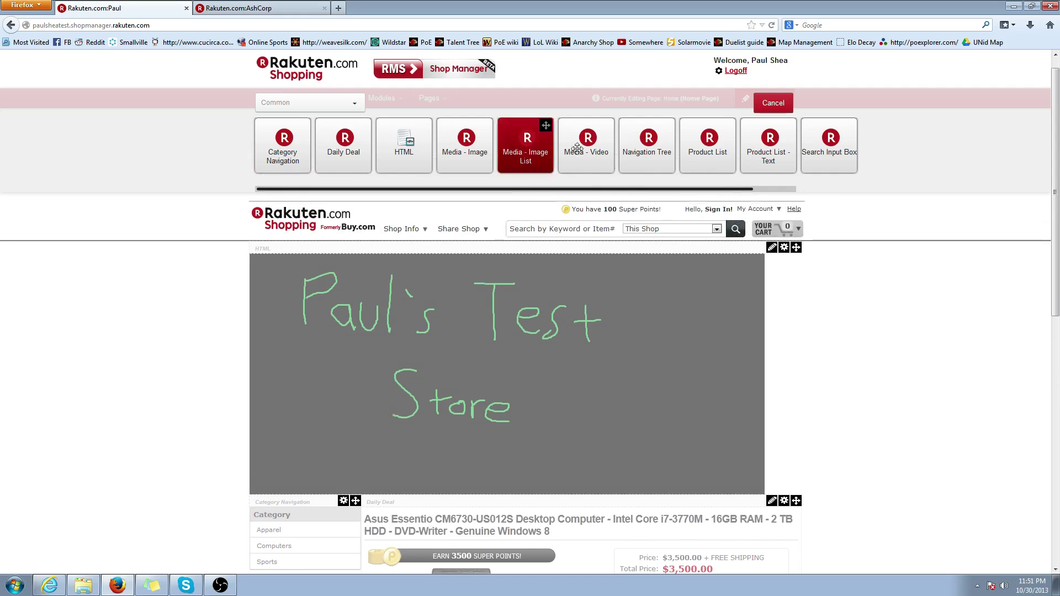
scroll(372, 296, "down", 2)
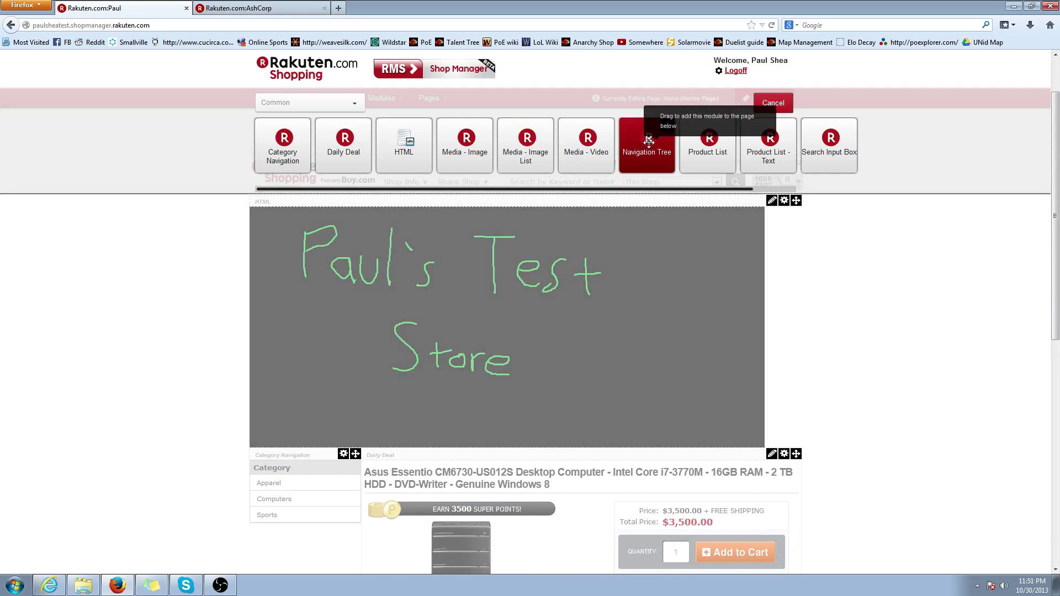
left_click_drag(649, 157, 301, 367)
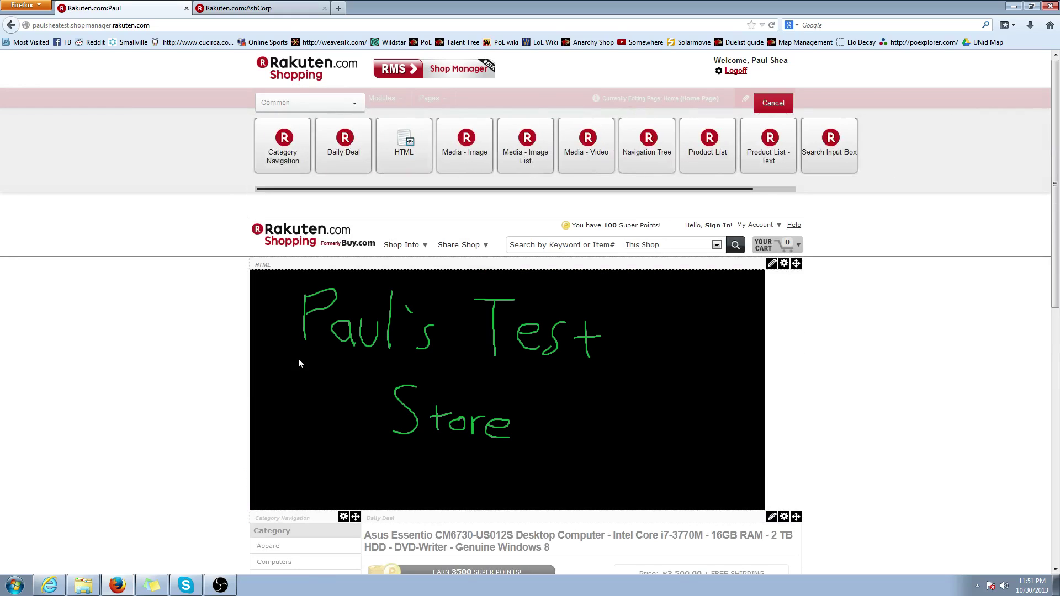
scroll(683, 219, "down", 3)
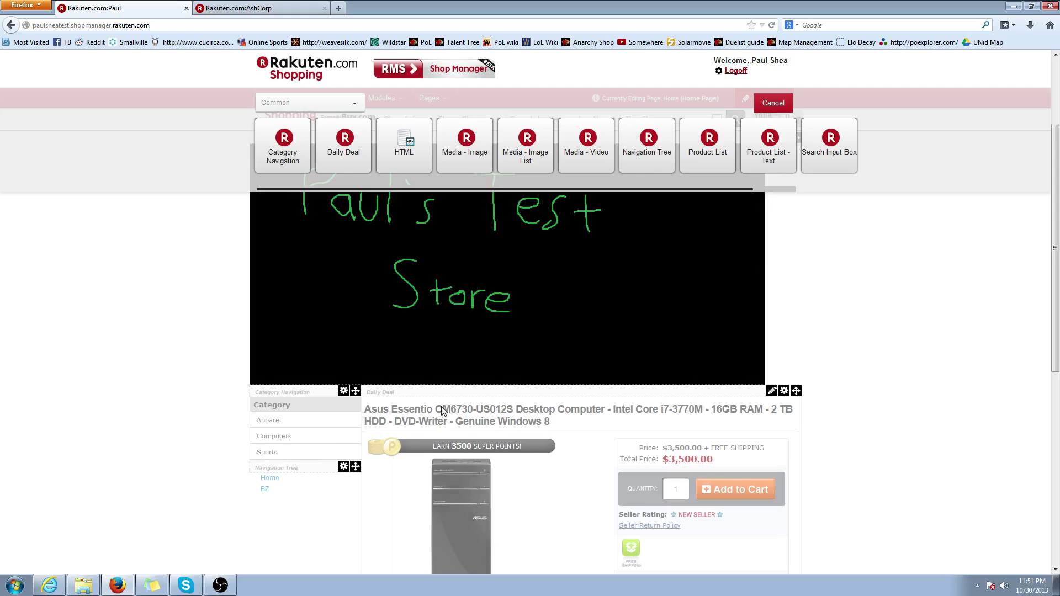
scroll(332, 431, "down", 2)
left_click(344, 329)
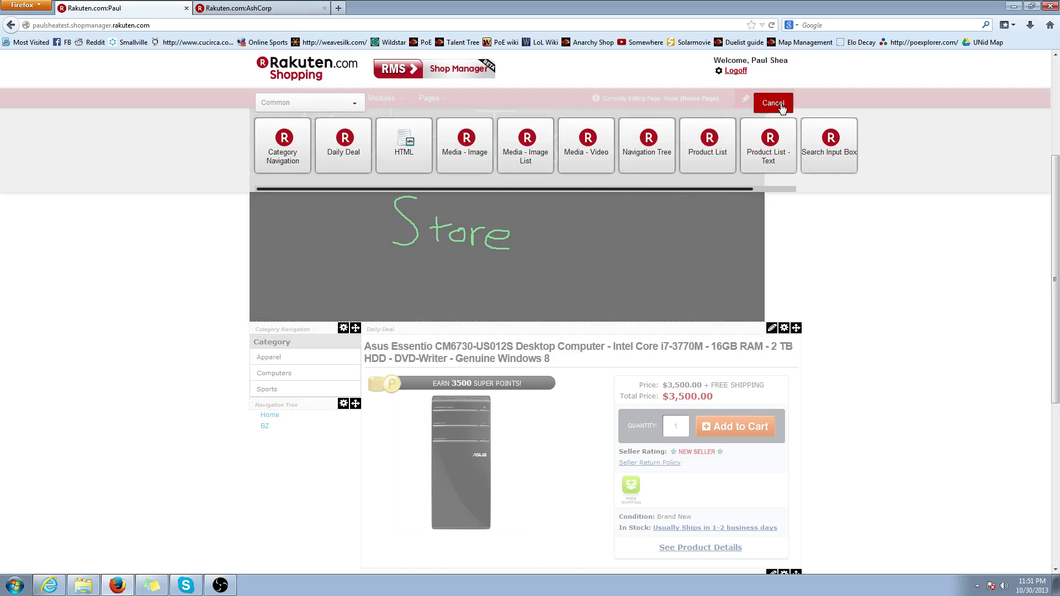
- Close edit mode, follow the BZ link to its one-item results, then go back Home
left_click(773, 104)
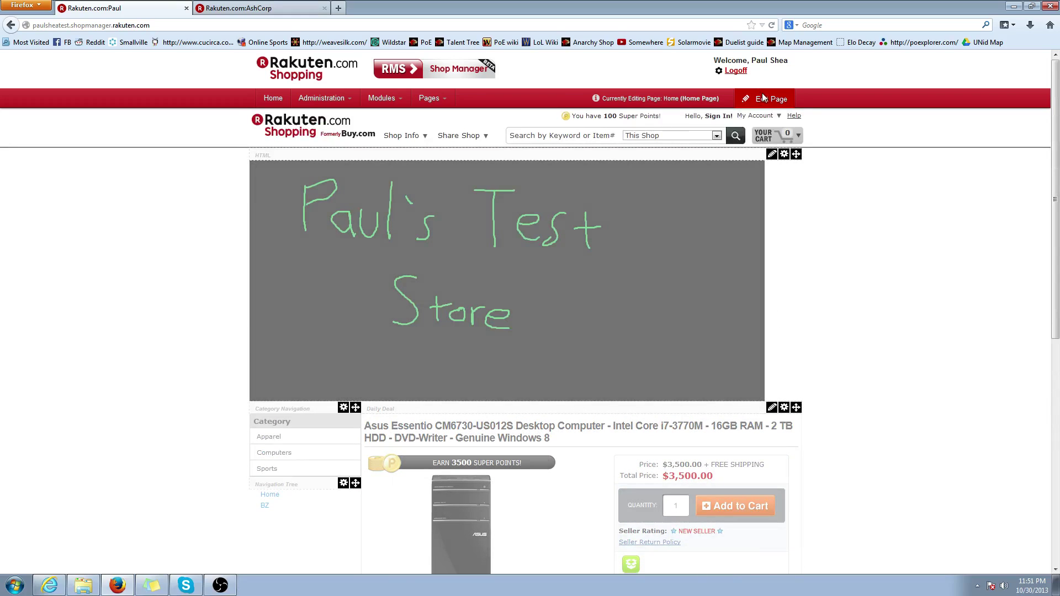
left_click(764, 99)
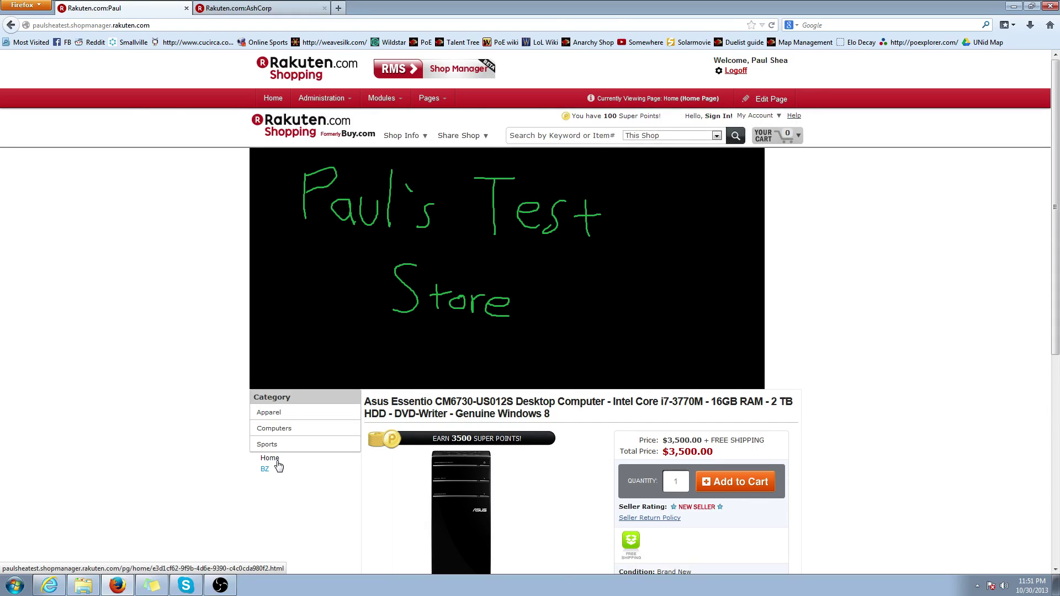
scroll(279, 467, "down", 2)
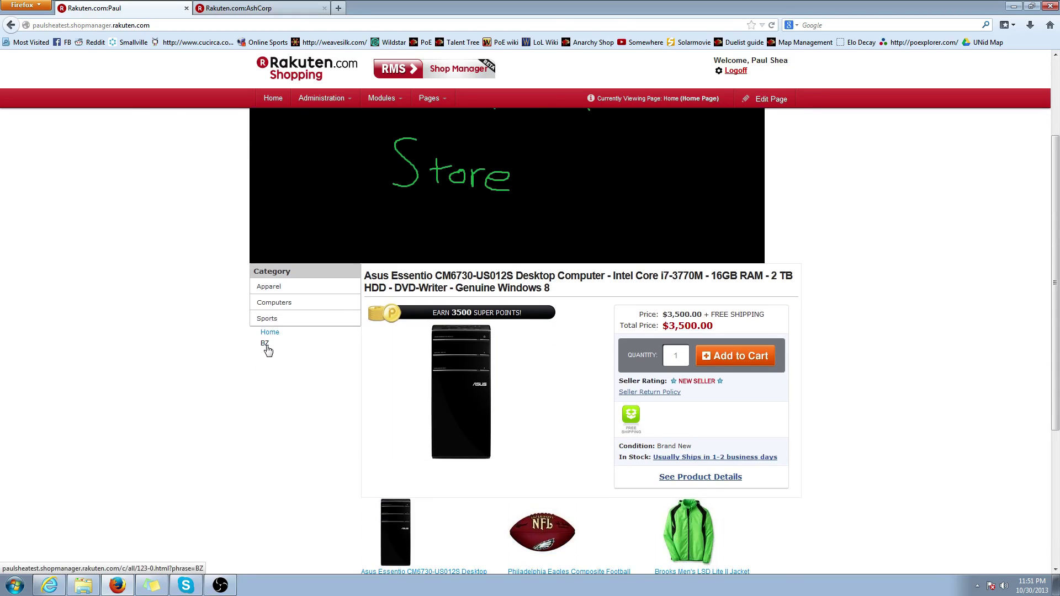
left_click(266, 344)
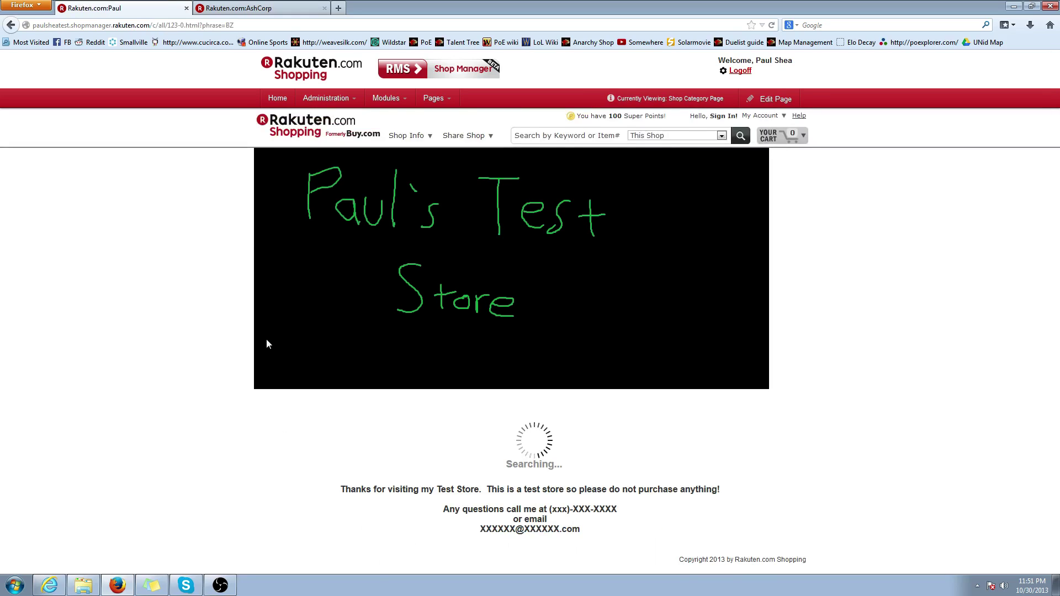
scroll(267, 337, "down", 2)
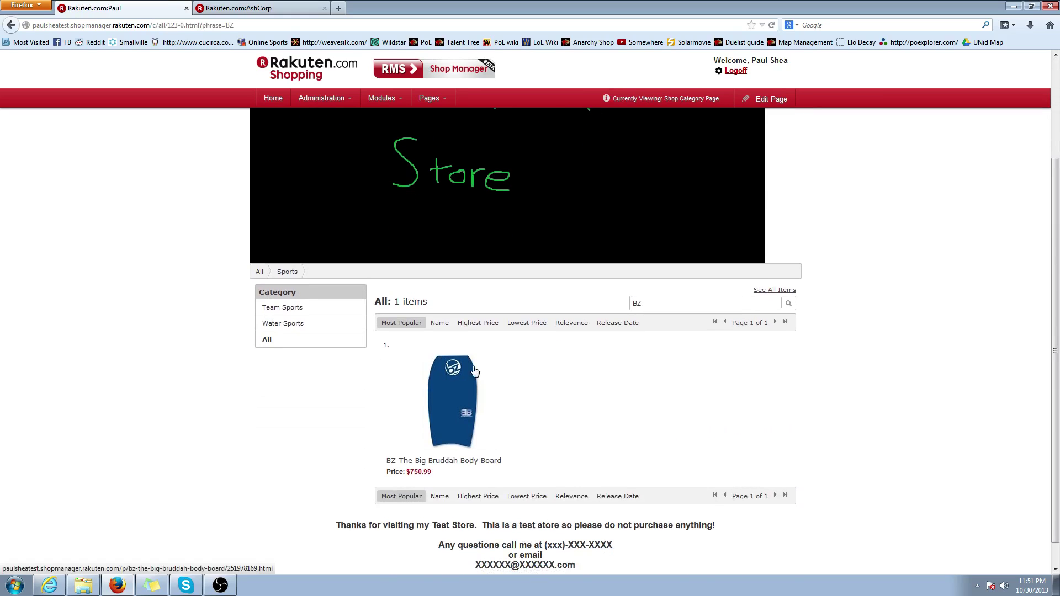
scroll(347, 398, "up", 2)
left_click(11, 26)
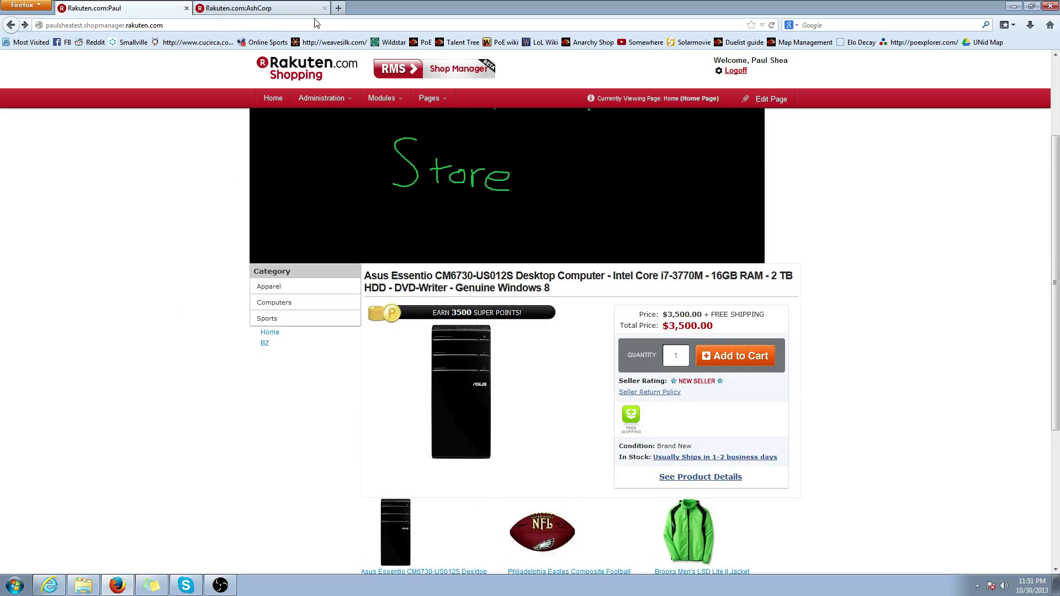
- In Page Management, add a new page named Footballs after Home
mouse_move(323, 100)
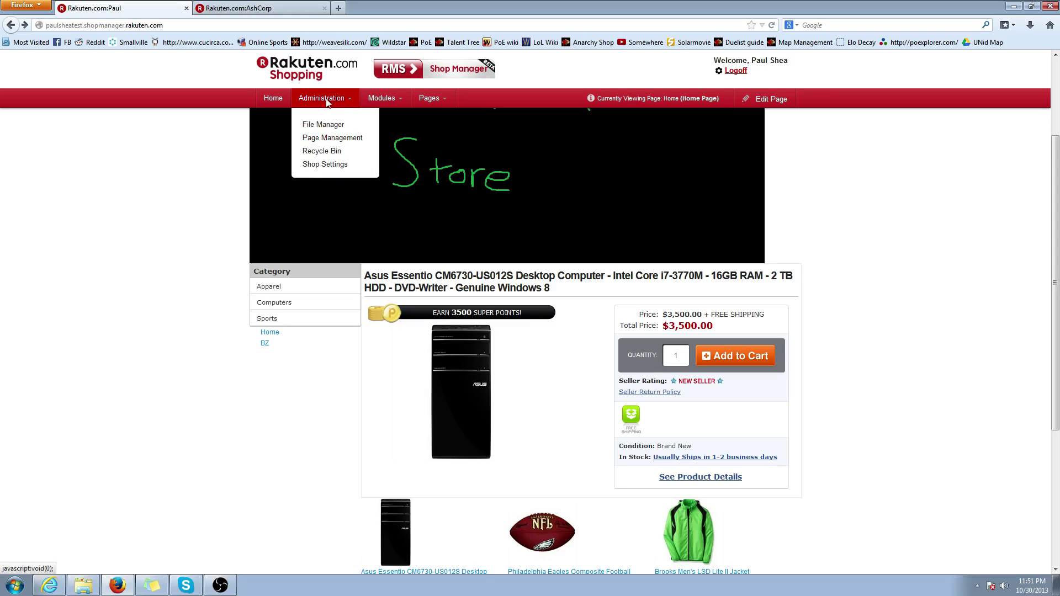
left_click(332, 138)
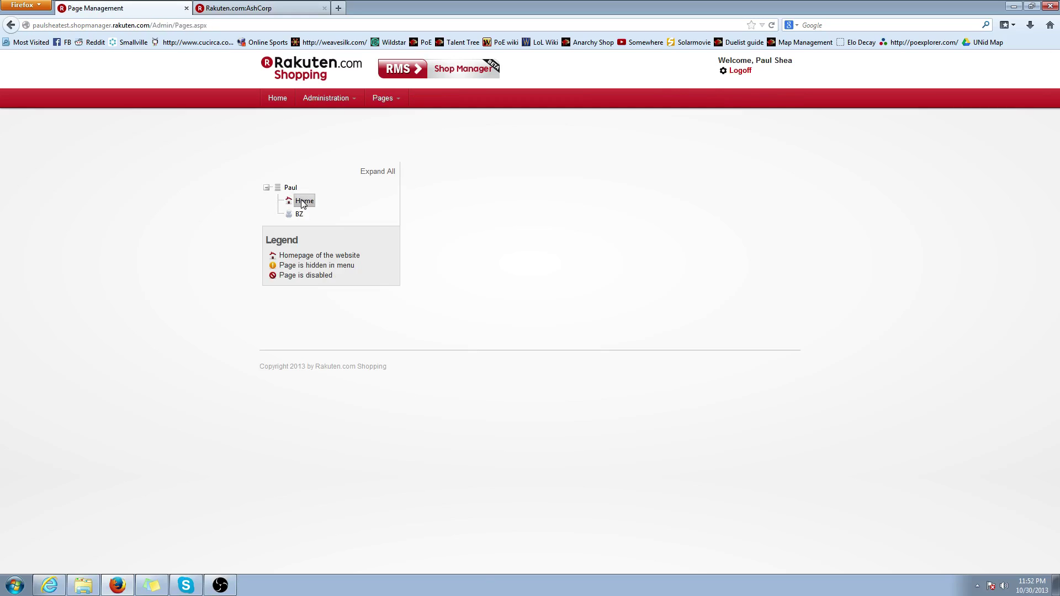
right_click(303, 202)
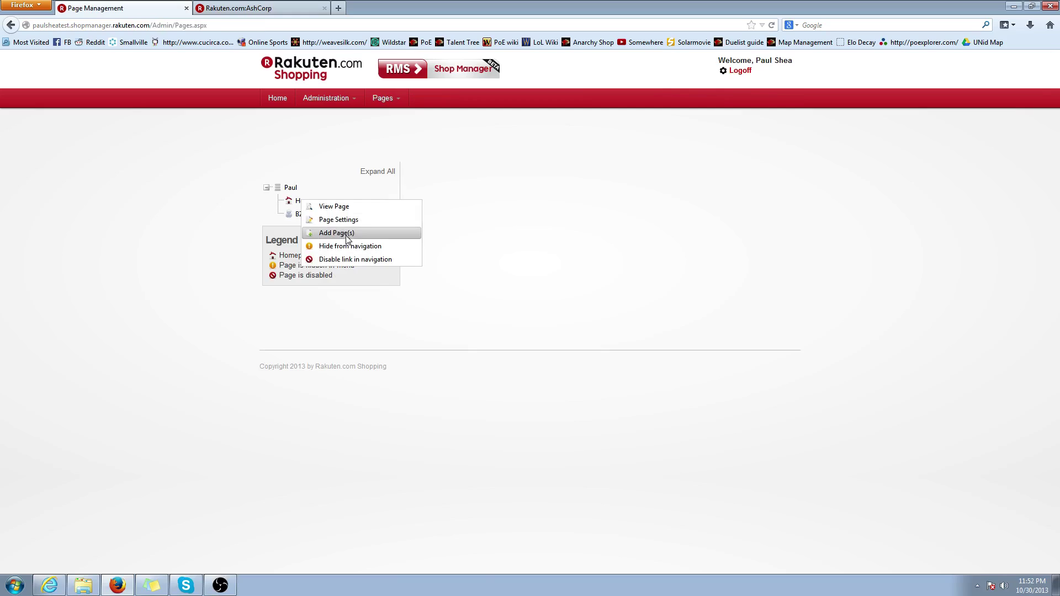
left_click(350, 234)
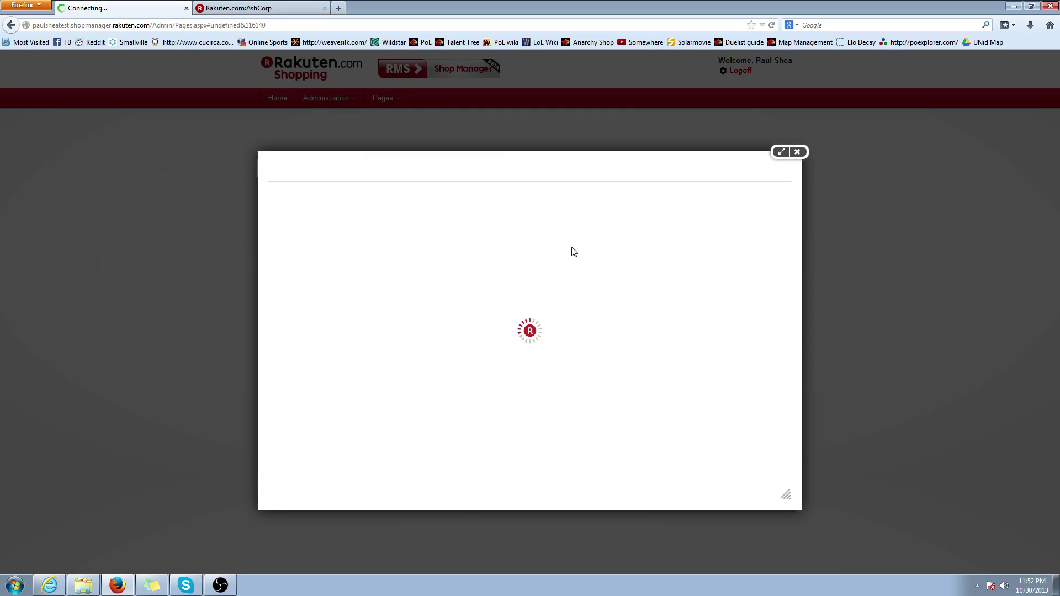
left_click(552, 240)
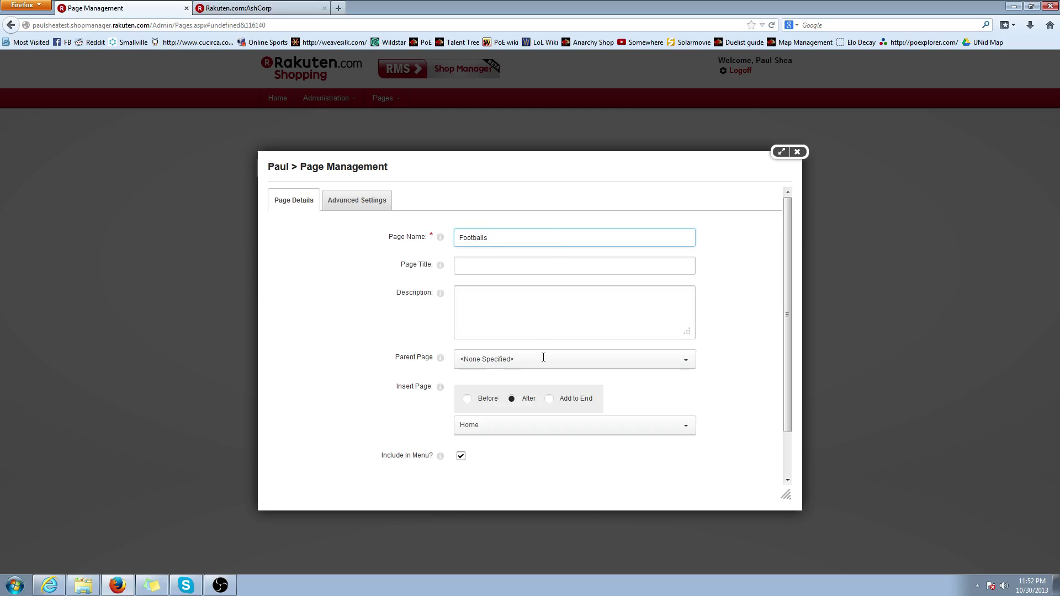
scroll(543, 358, "down", 2)
left_click(497, 465)
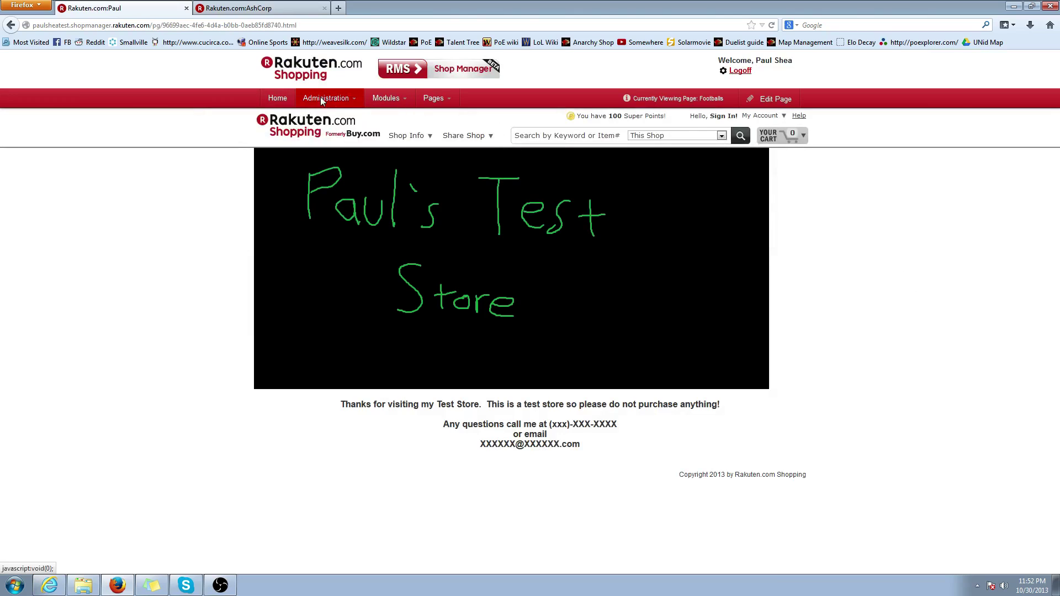
- Give the Footballs page link type URL with an empty Location, then return to the test store
left_click(321, 99)
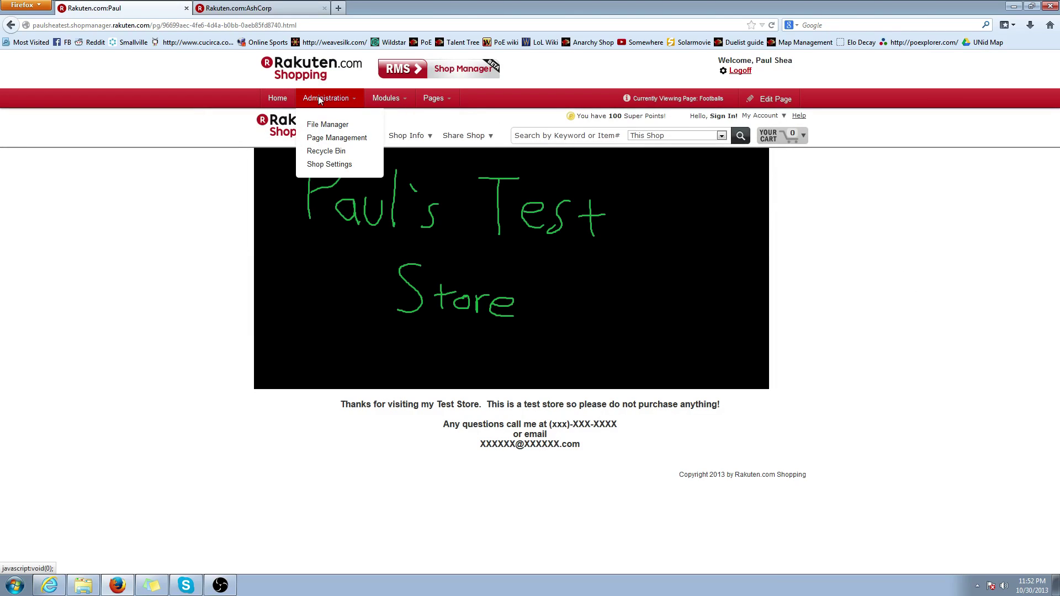
left_click(326, 145)
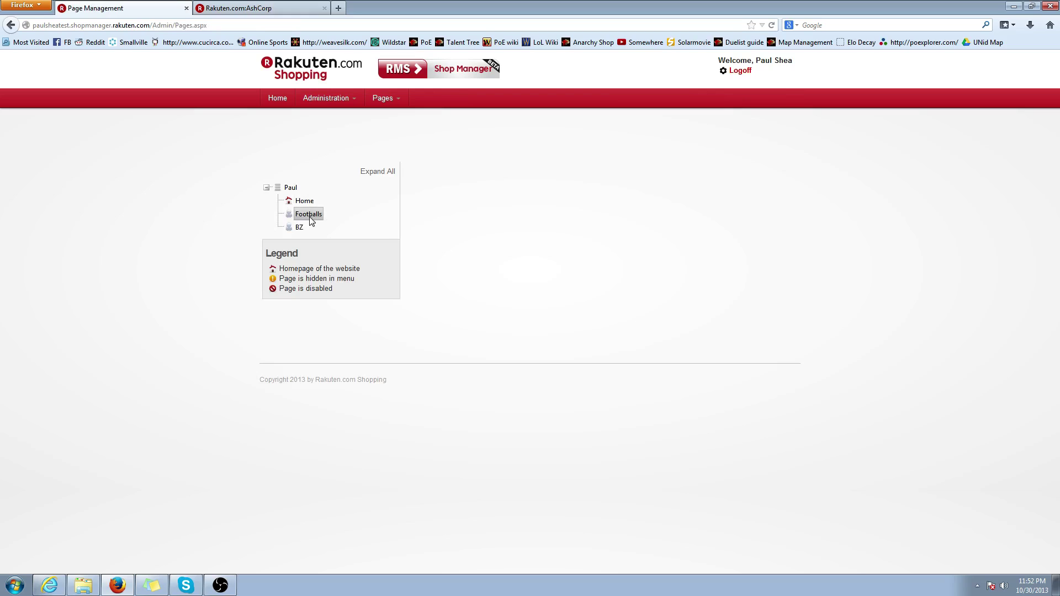
left_click(310, 217)
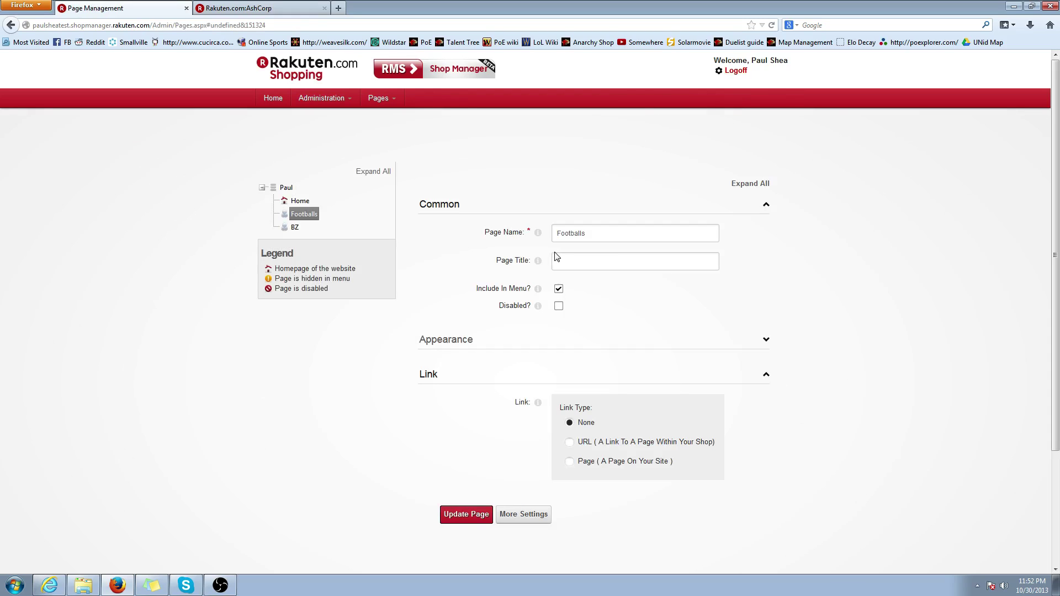
left_click(570, 444)
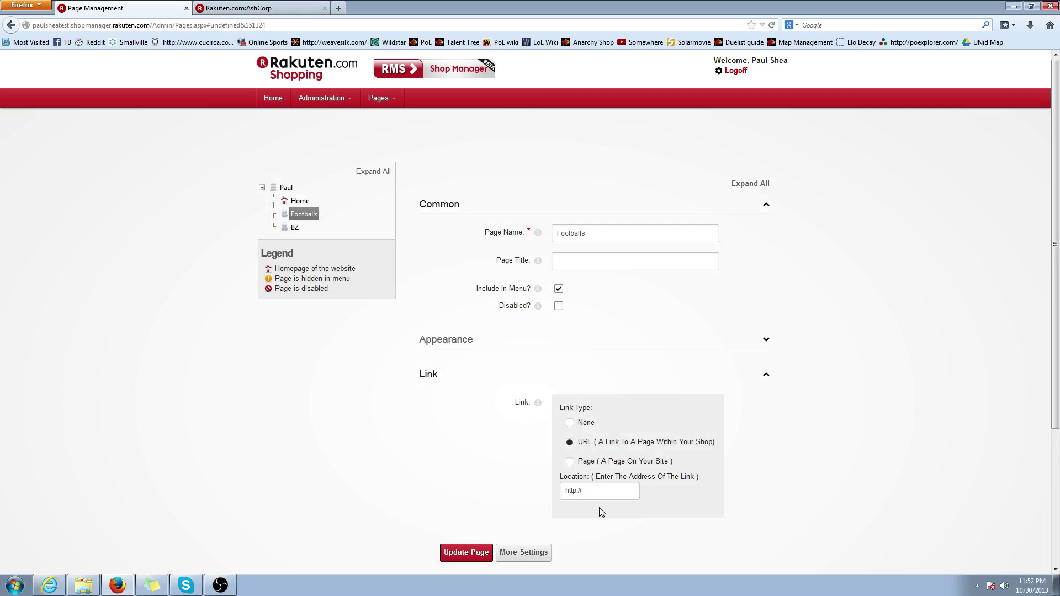
left_click(608, 491)
key("ctrl+a")
key("BackSpace")
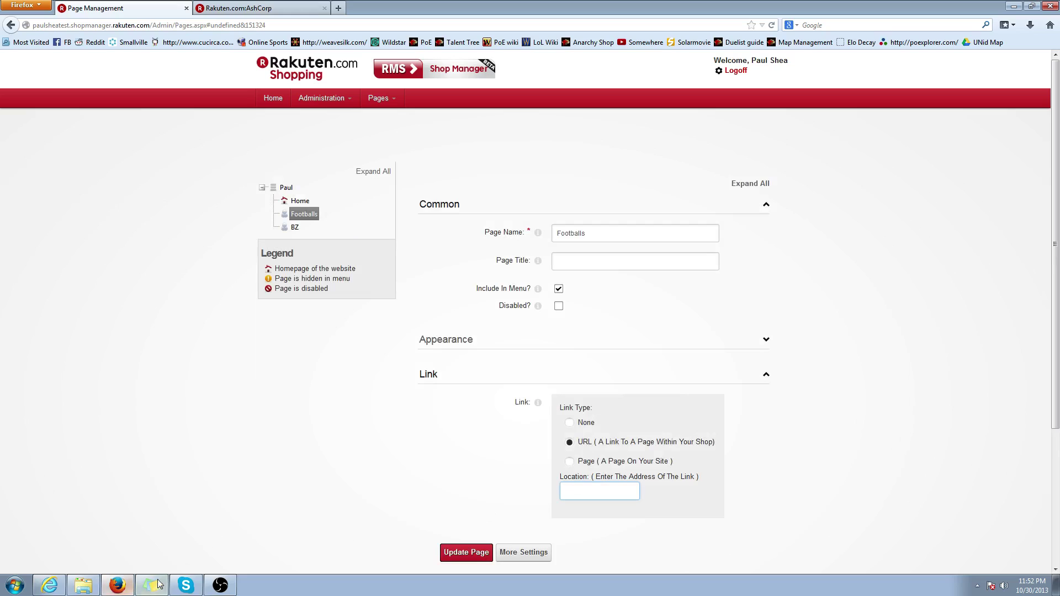
left_click(49, 586)
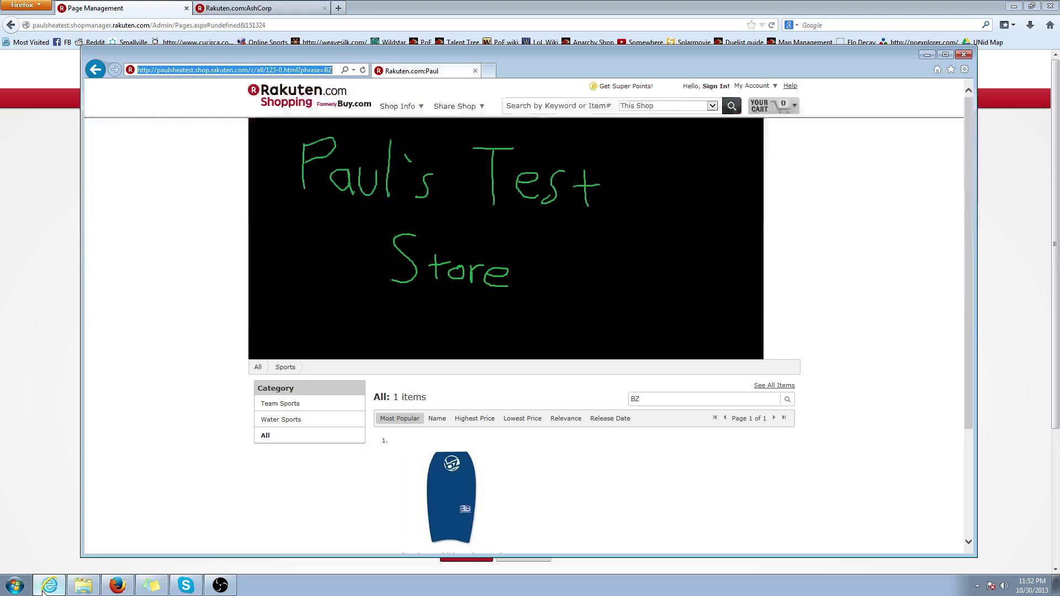
- Trim the store address to the shop root and load the storefront home page
left_click(259, 70)
left_click_drag(248, 70, 342, 76)
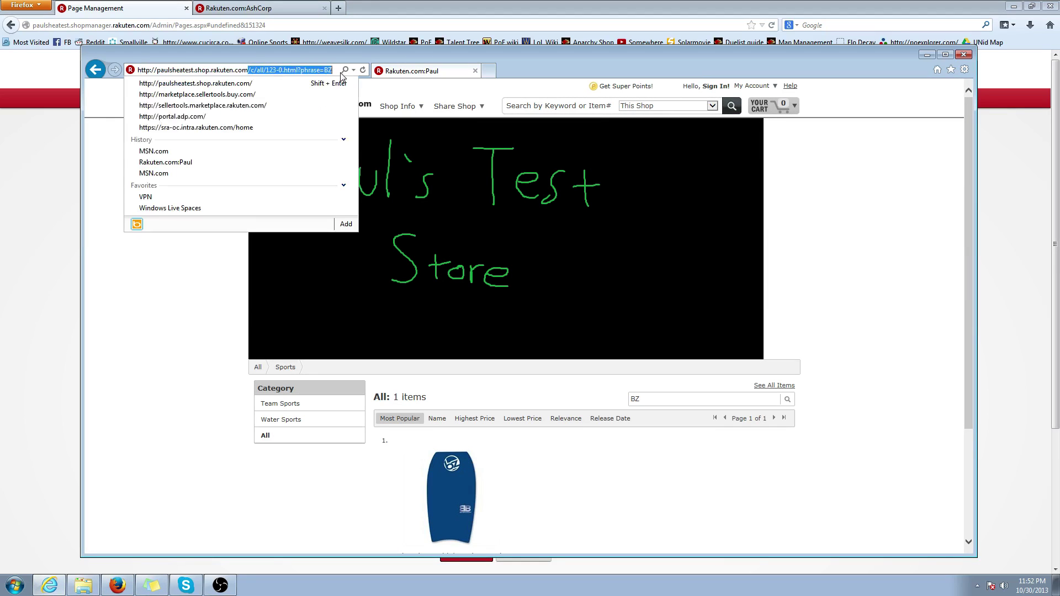
key("BackSpace")
key("Return")
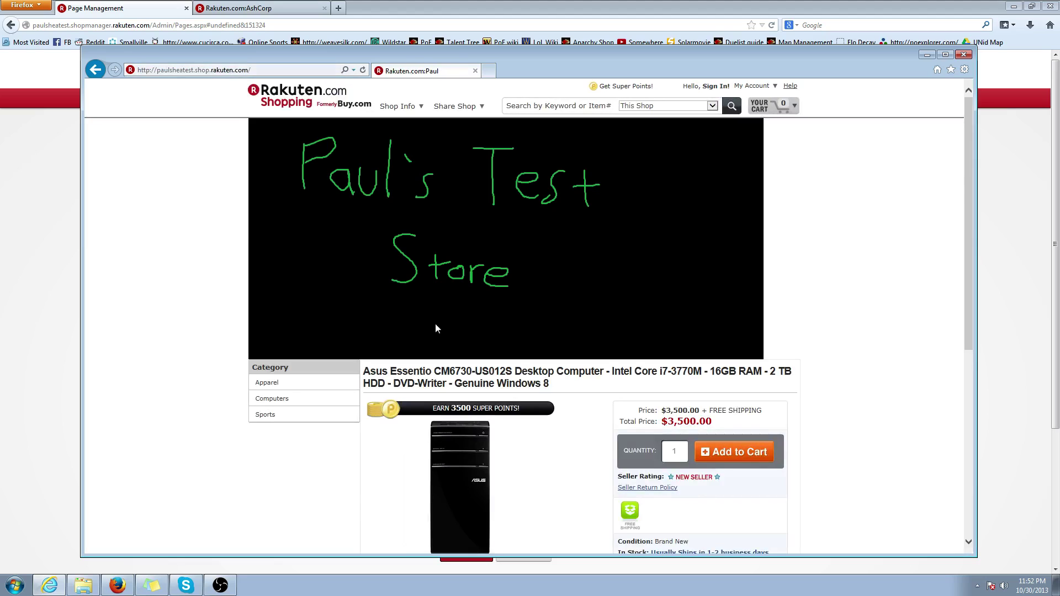
scroll(461, 320, "down", 5)
scroll(508, 342, "up", 5)
- Search the store for 'Football' and select the one-item results page address for copying
left_click(556, 108)
type("Football")
key("Return")
scroll(518, 222, "down", 3)
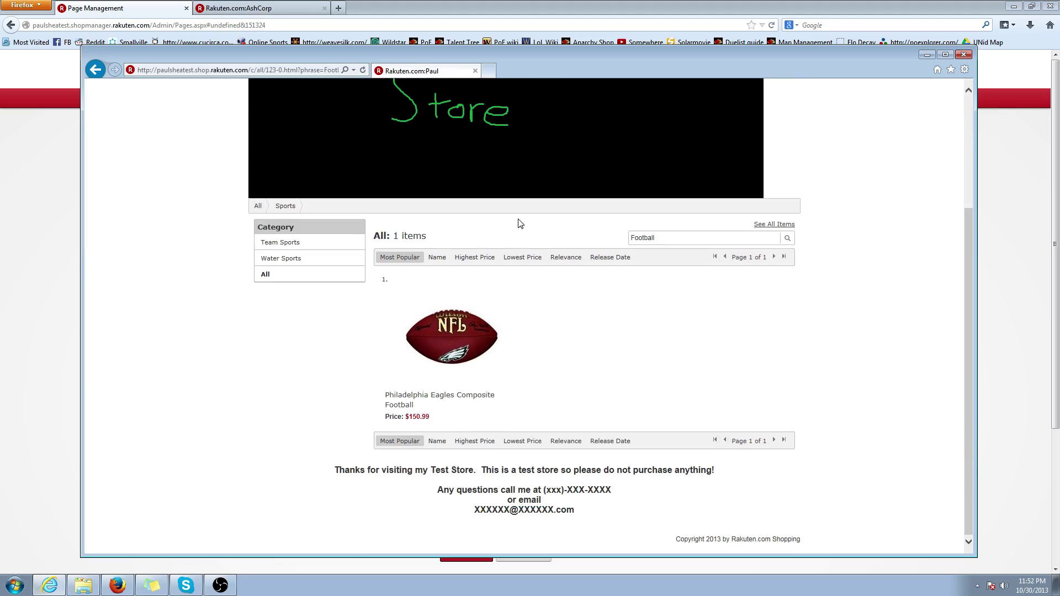
scroll(501, 398, "up", 3)
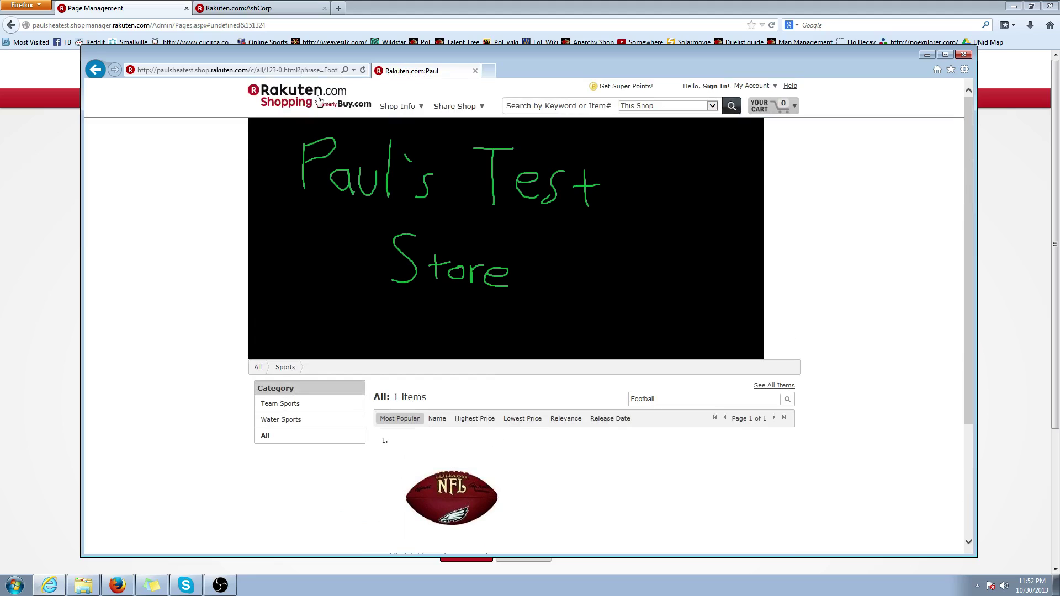
left_click(310, 69)
right_click(310, 69)
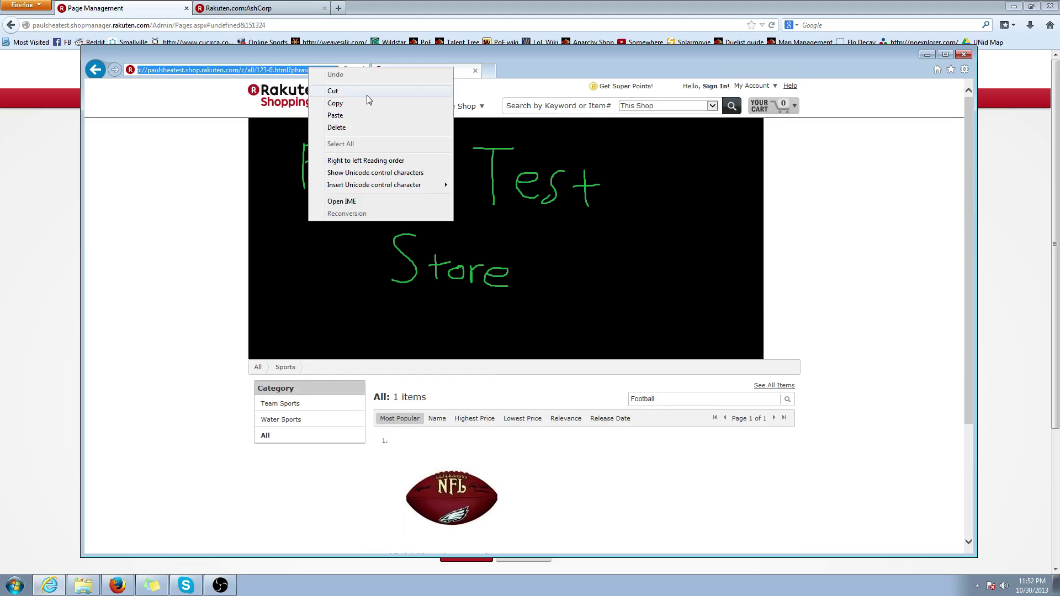
- Copy the Football results address and paste it into the Footballs page Location
left_click(361, 101)
left_click(76, 322)
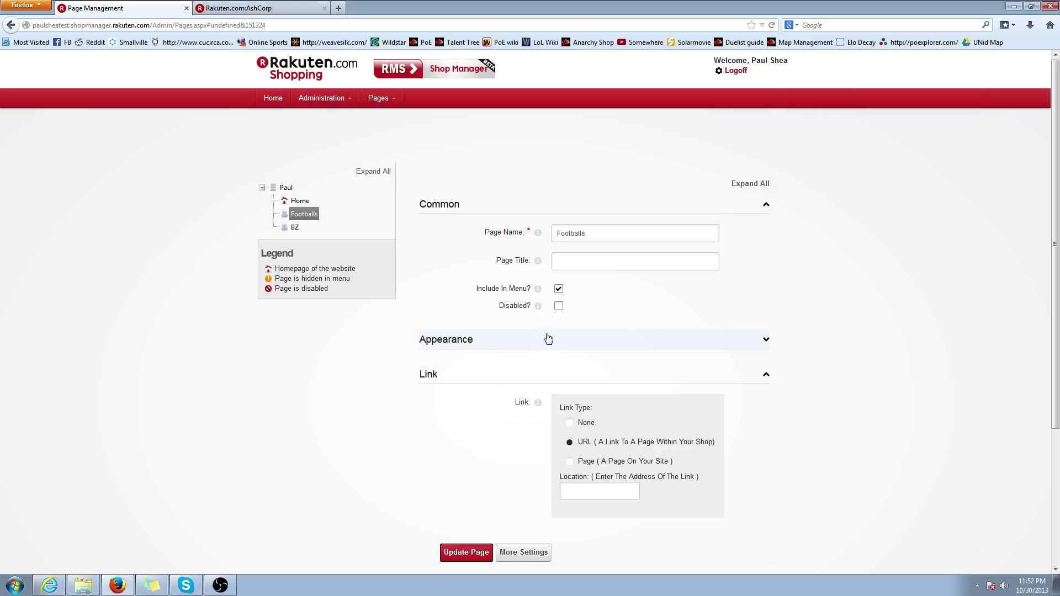
left_click(599, 490)
right_click(599, 490)
left_click(625, 425)
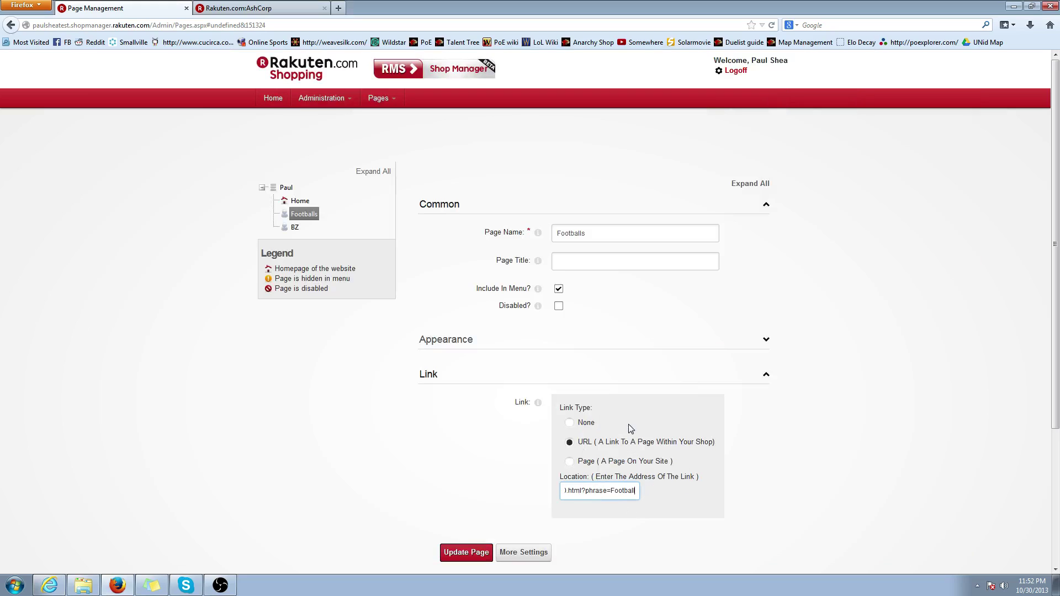
- Save the Footballs page and go to Pages > Manage Home Page
left_click(477, 555)
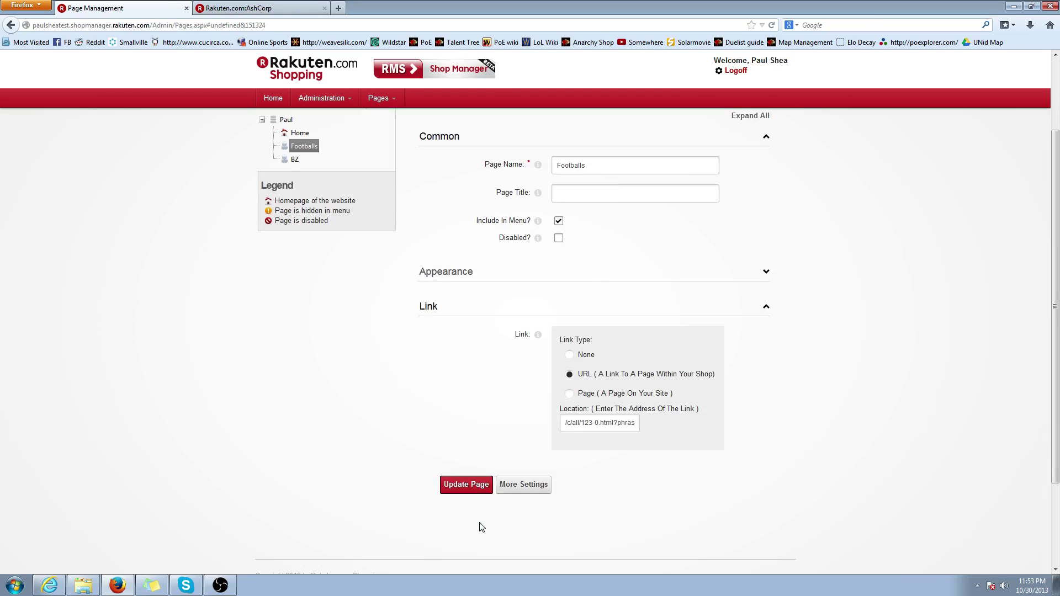
left_click(379, 98)
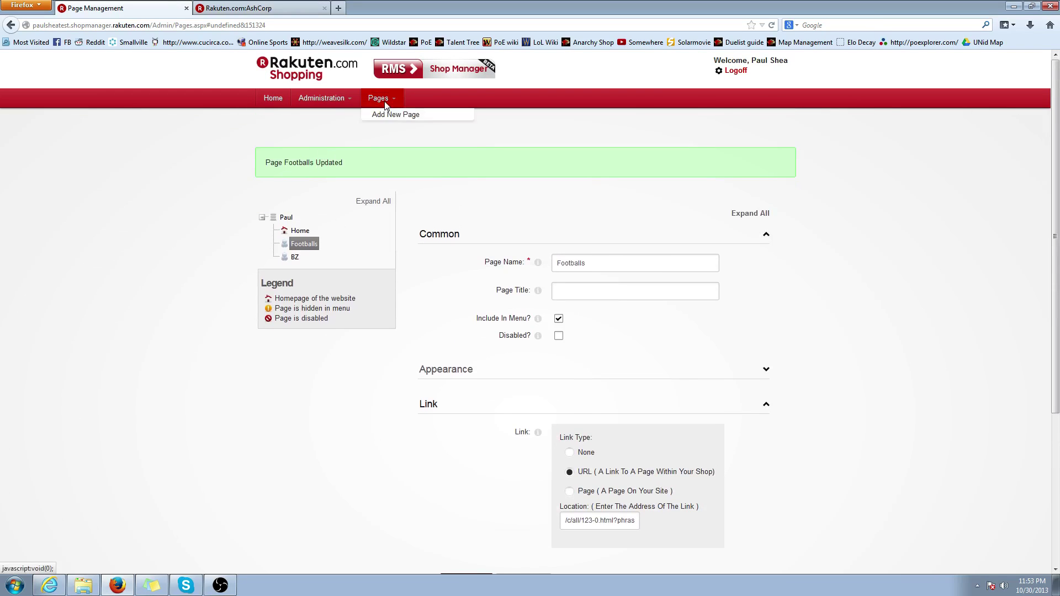
left_click(404, 149)
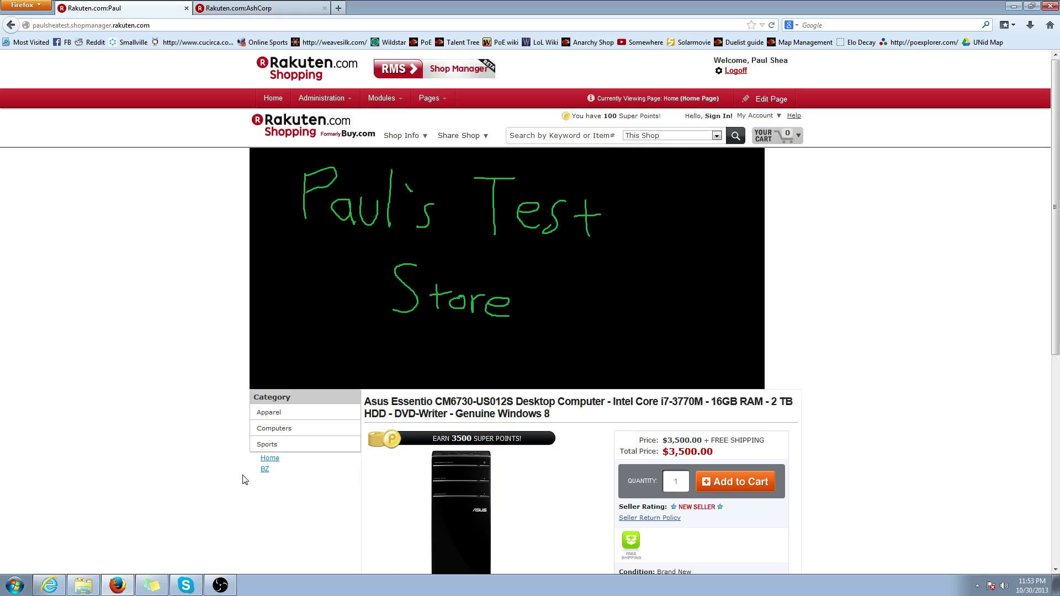
- Switch the shop Home Page into edit mode with Edit Page > Edit This Page
left_click(761, 110)
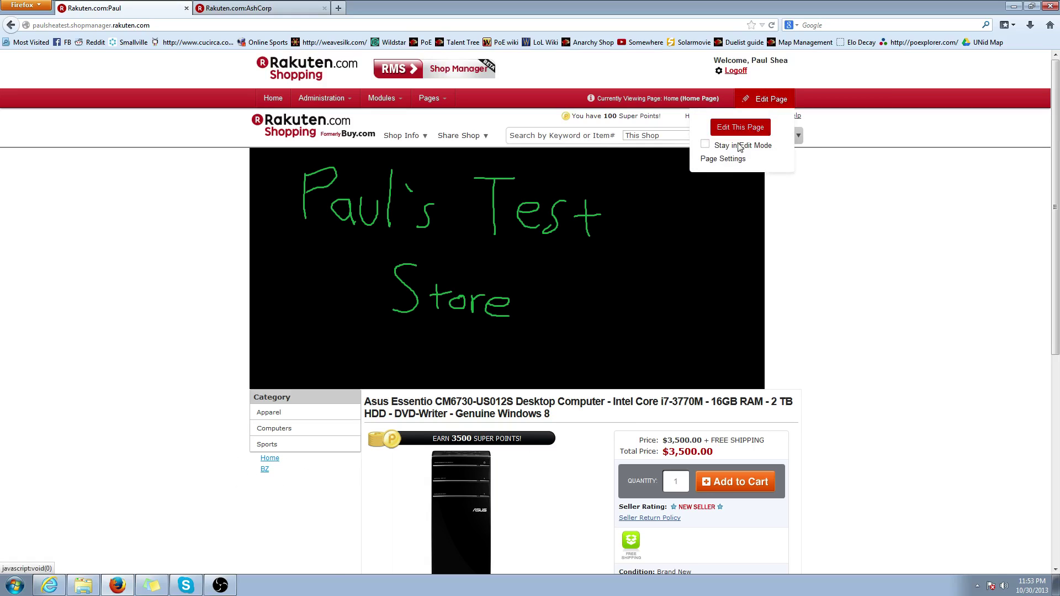
left_click(752, 130)
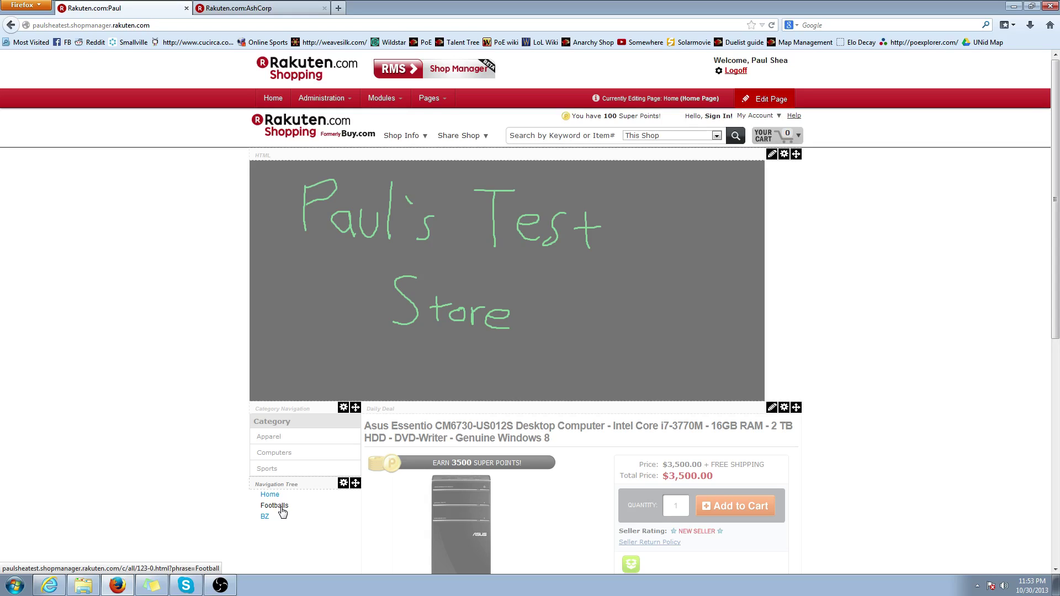
- Test the Footballs navigation link, go back to the home page, and open Administration
left_click(280, 507)
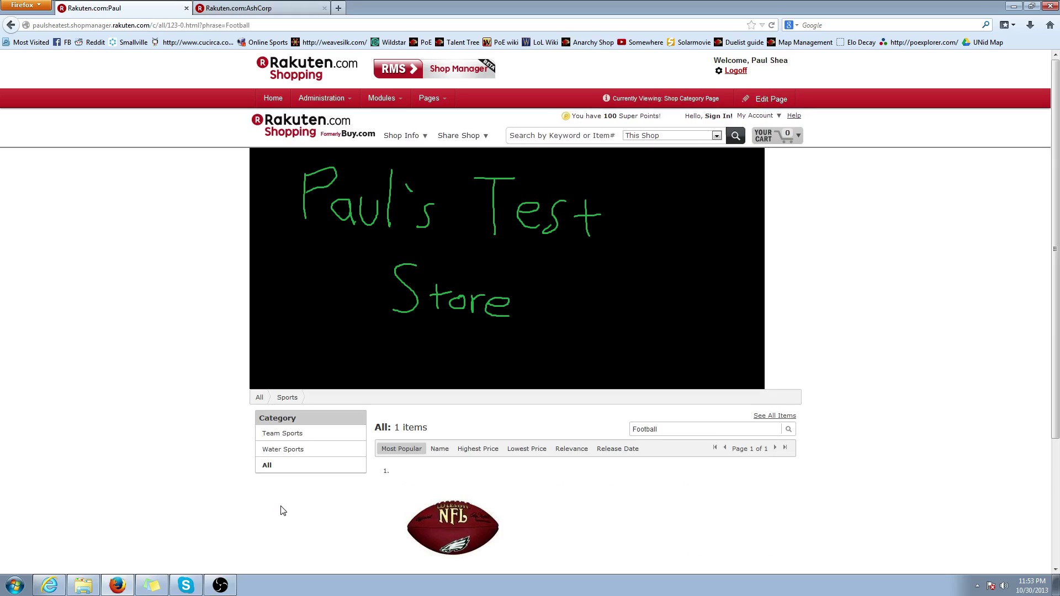
scroll(291, 493, "down", 3)
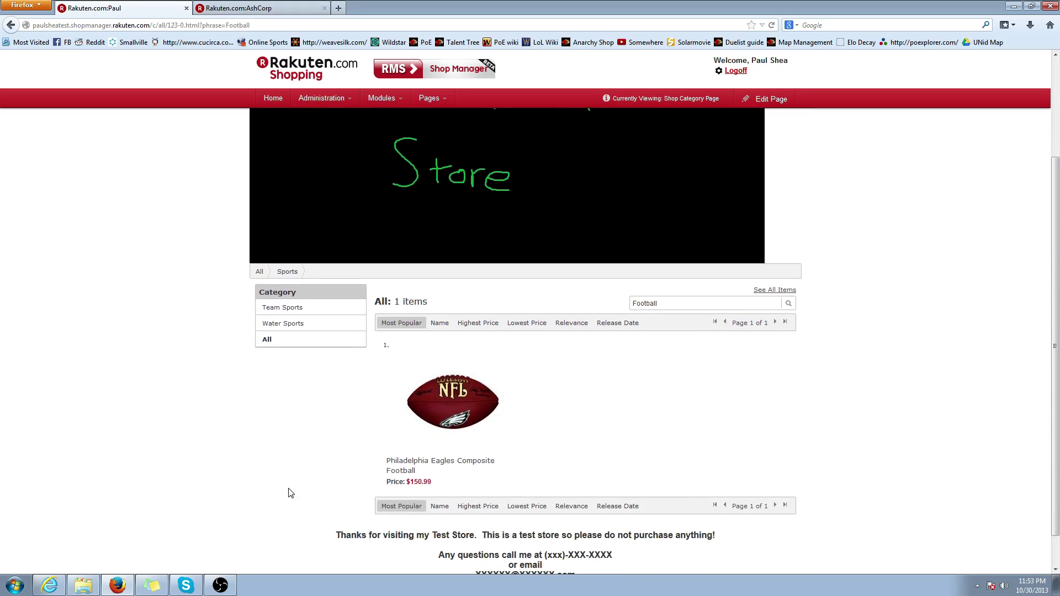
left_click(7, 28)
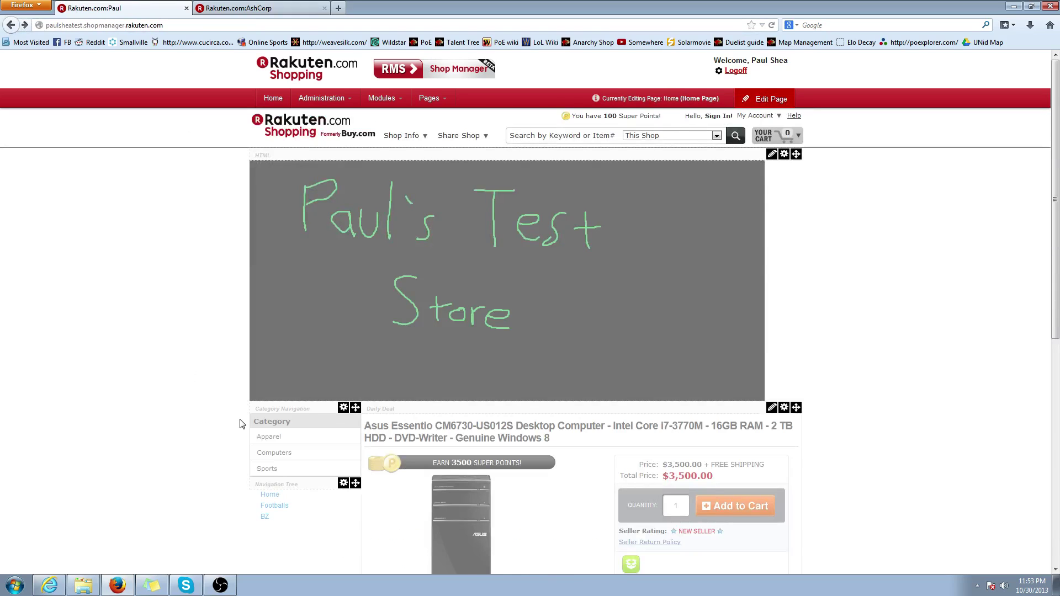
scroll(301, 458, "down", 2)
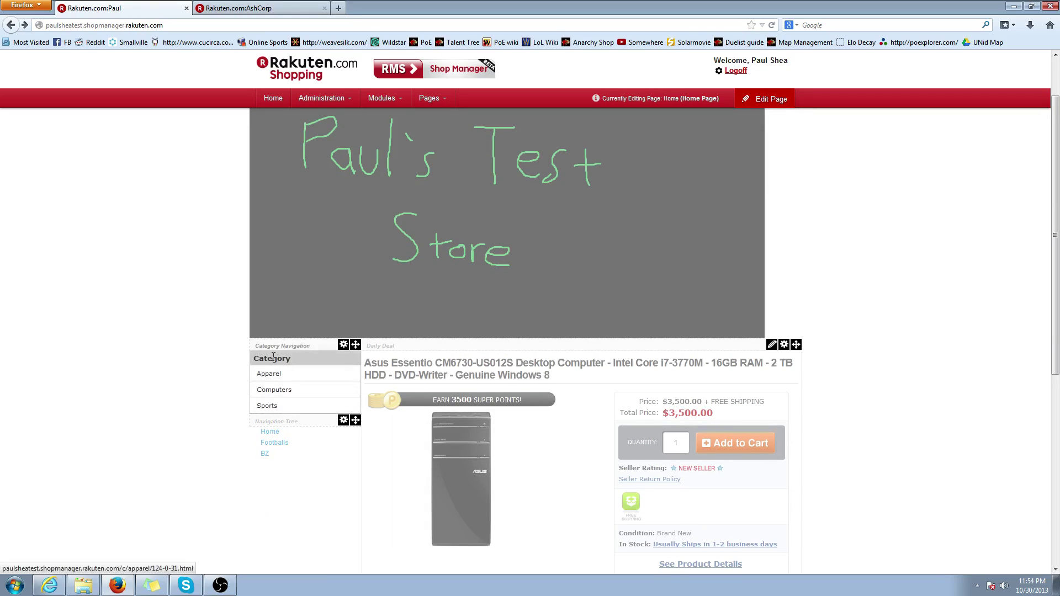
mouse_move(343, 344)
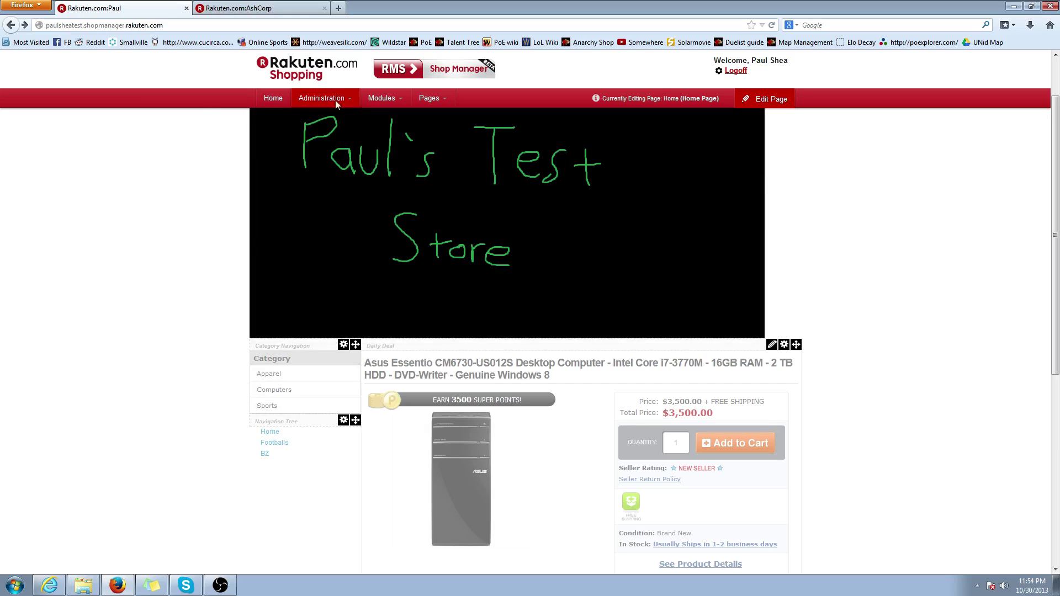
left_click(333, 101)
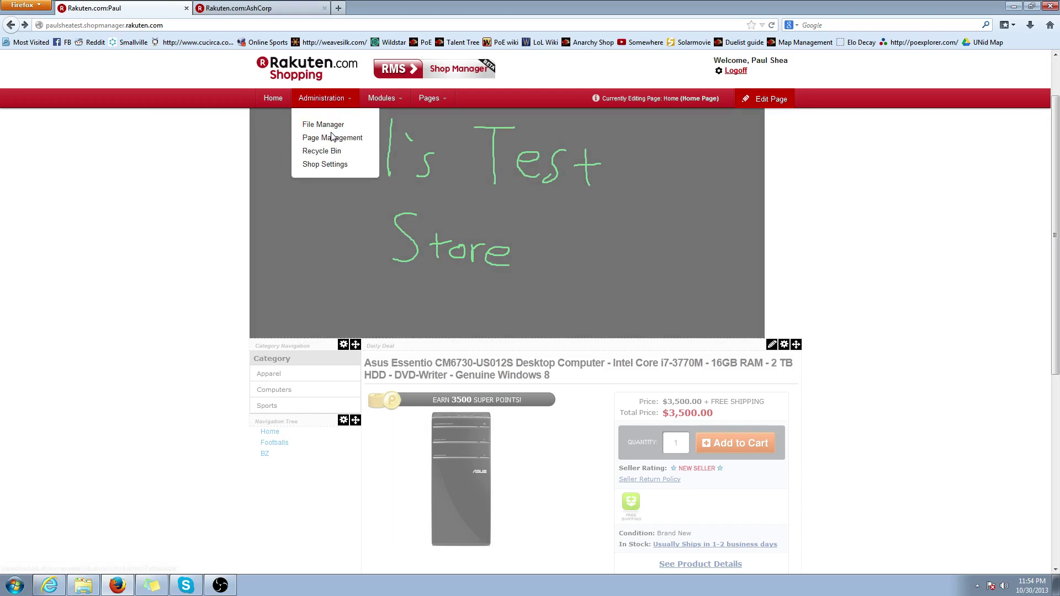
- In Page Management, add a new page named Computers after Home
left_click(334, 143)
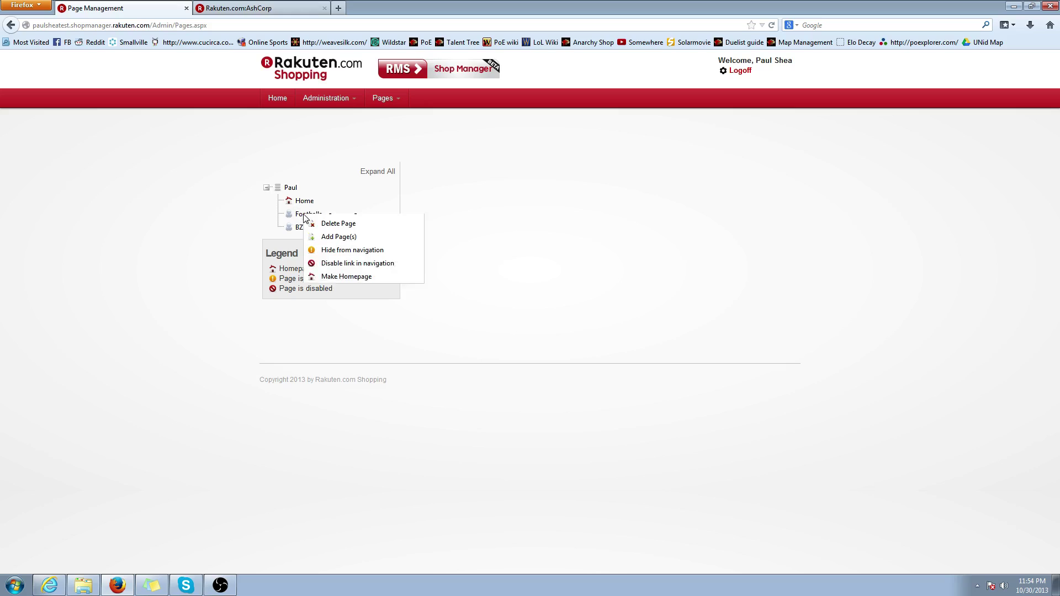
left_click(340, 261)
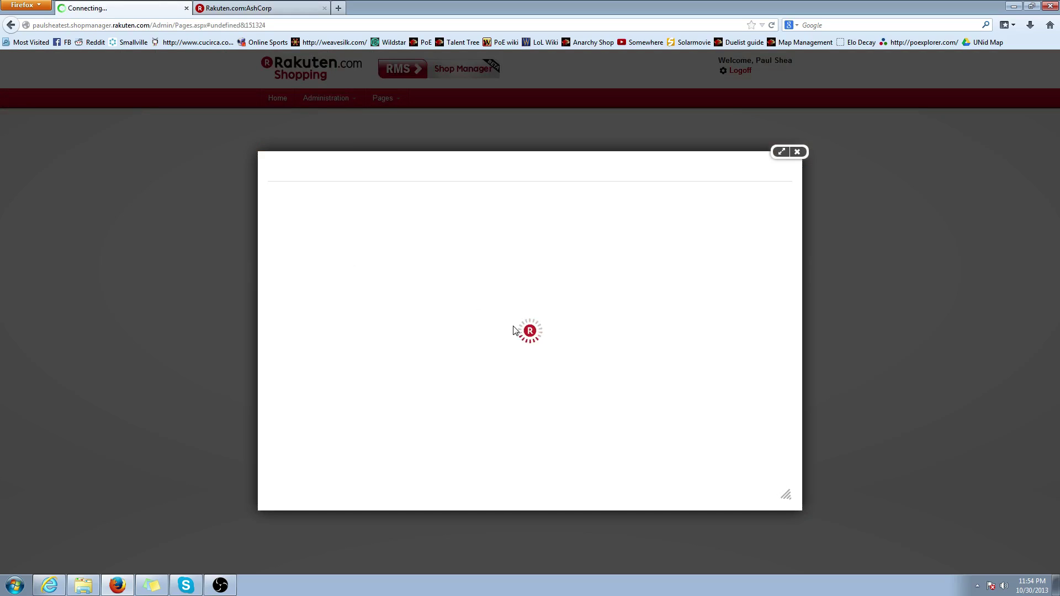
left_click(493, 237)
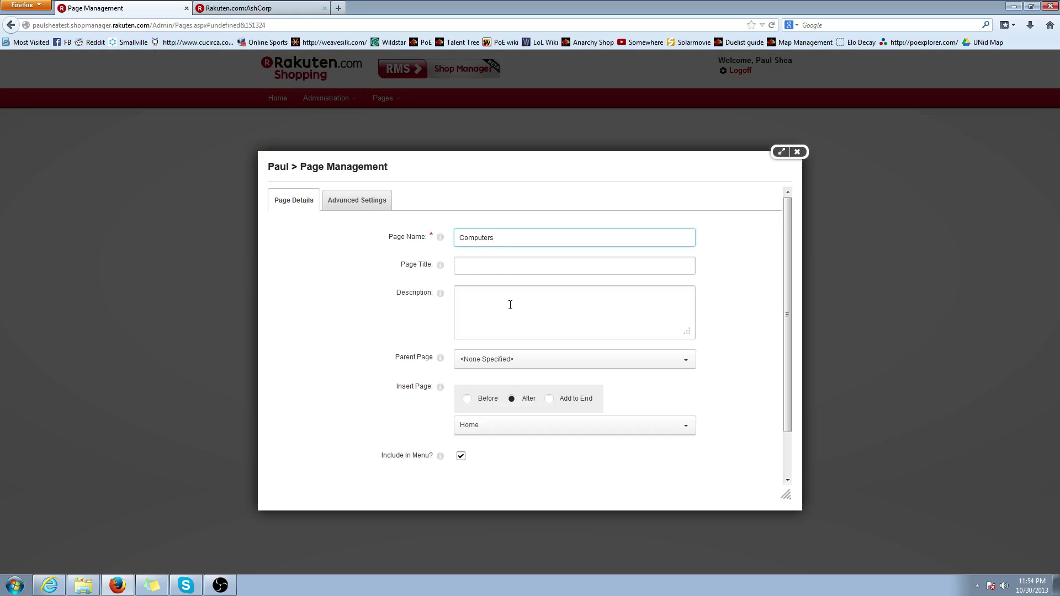
scroll(703, 362, "down", 2)
left_click(511, 466)
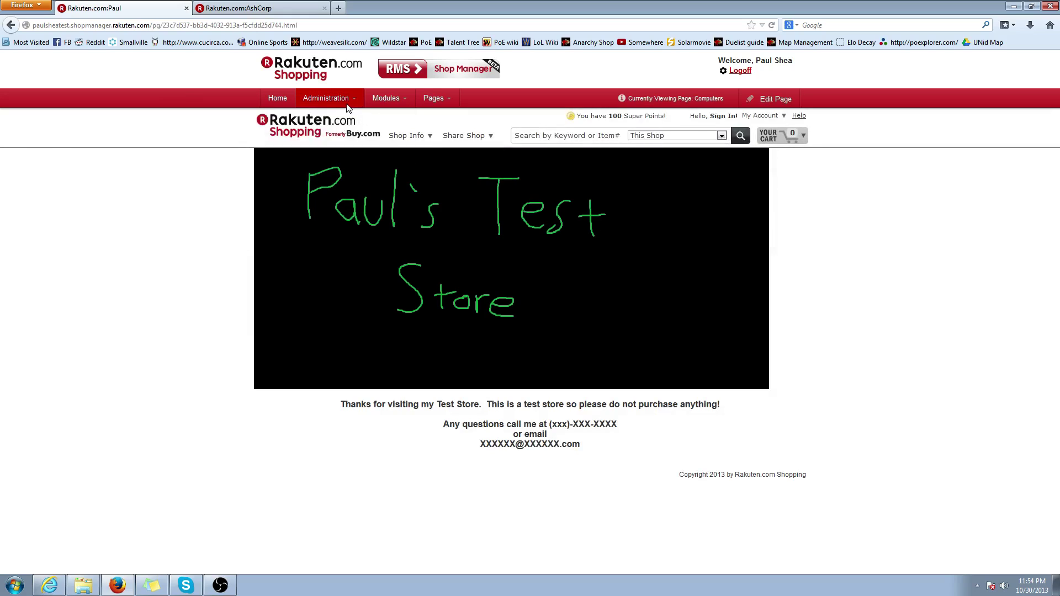
- Give the Computers page link type URL with an empty Location, then return to the test store
mouse_move(348, 108)
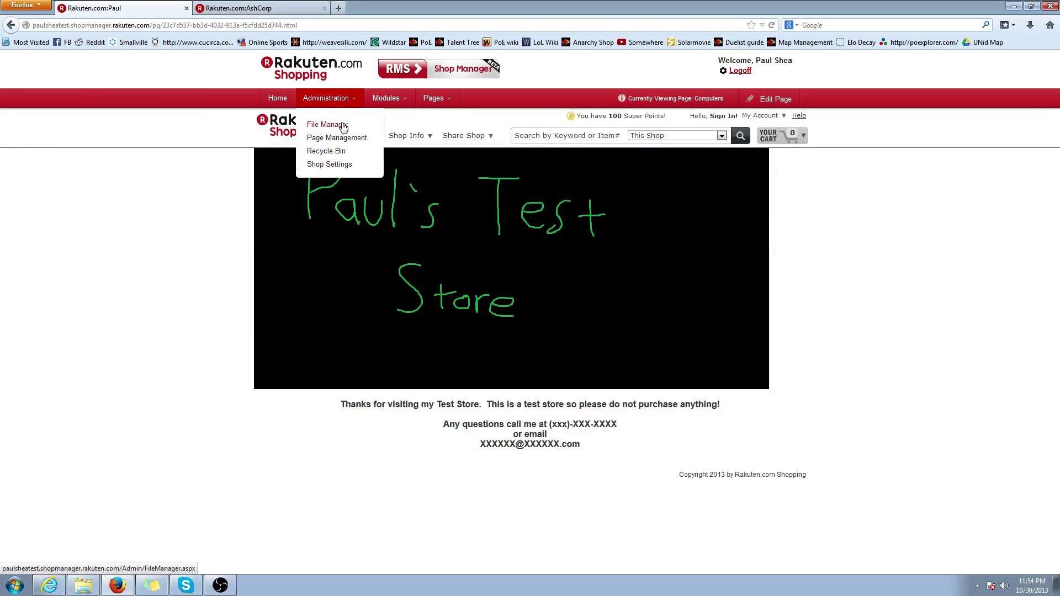
left_click(342, 139)
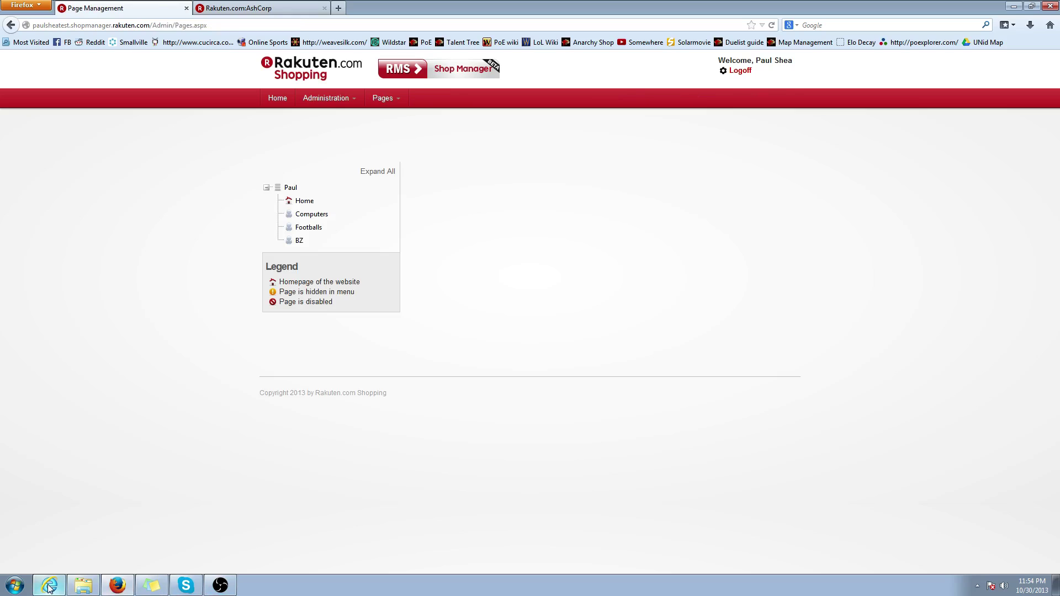
left_click(308, 218)
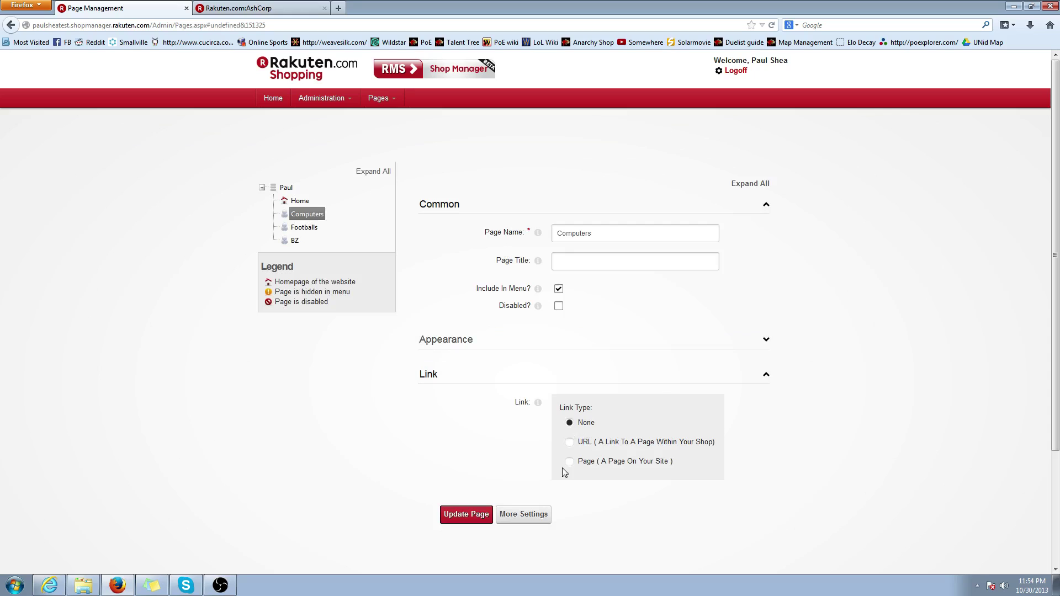
left_click(570, 446)
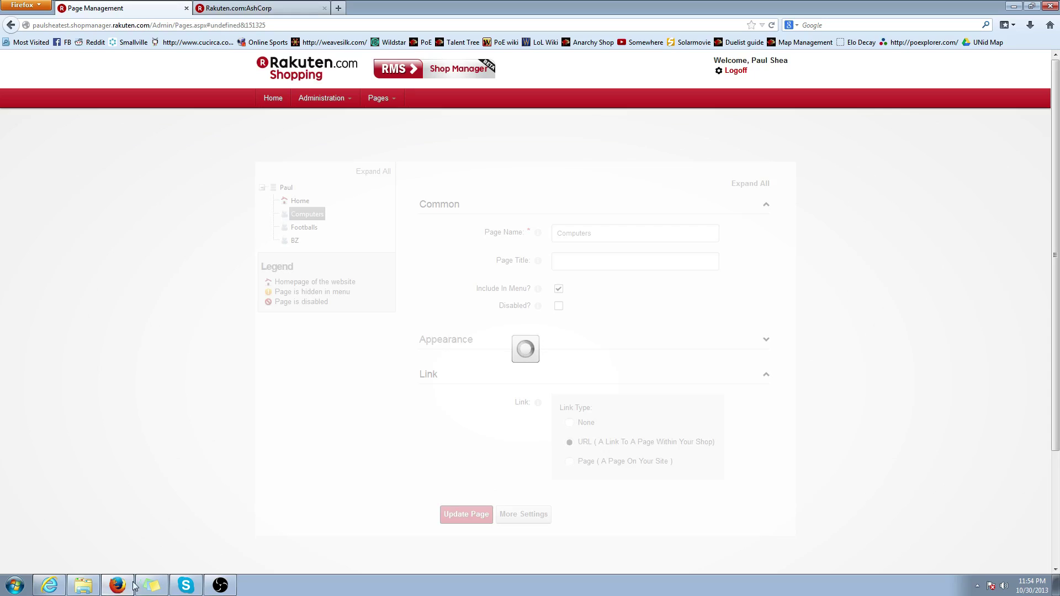
triple_click(599, 490)
key("BackSpace")
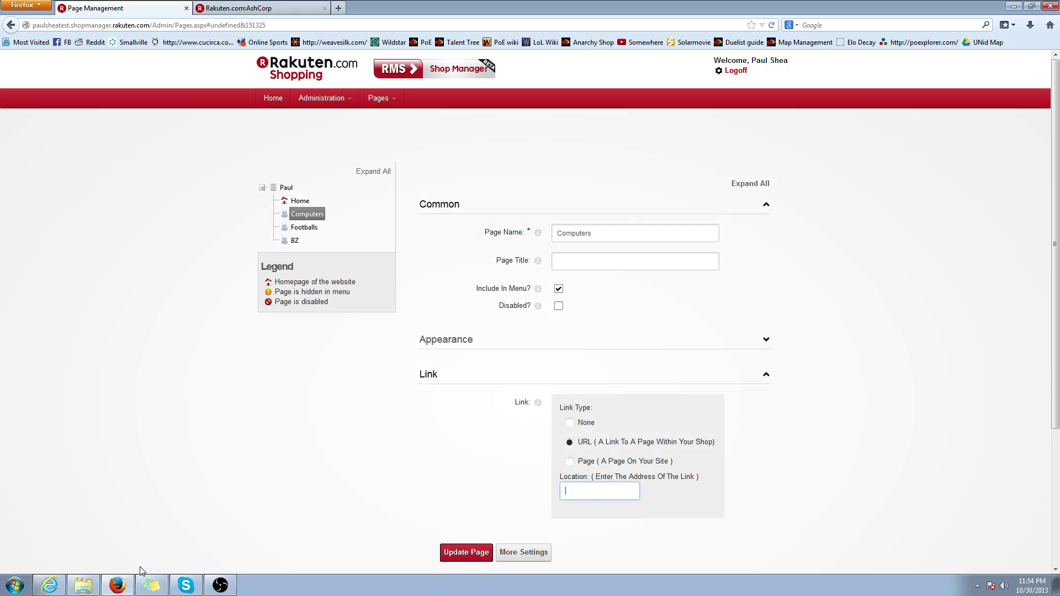
left_click(48, 590)
- Trim the store address to the shop root and load the storefront front page
left_click(241, 70)
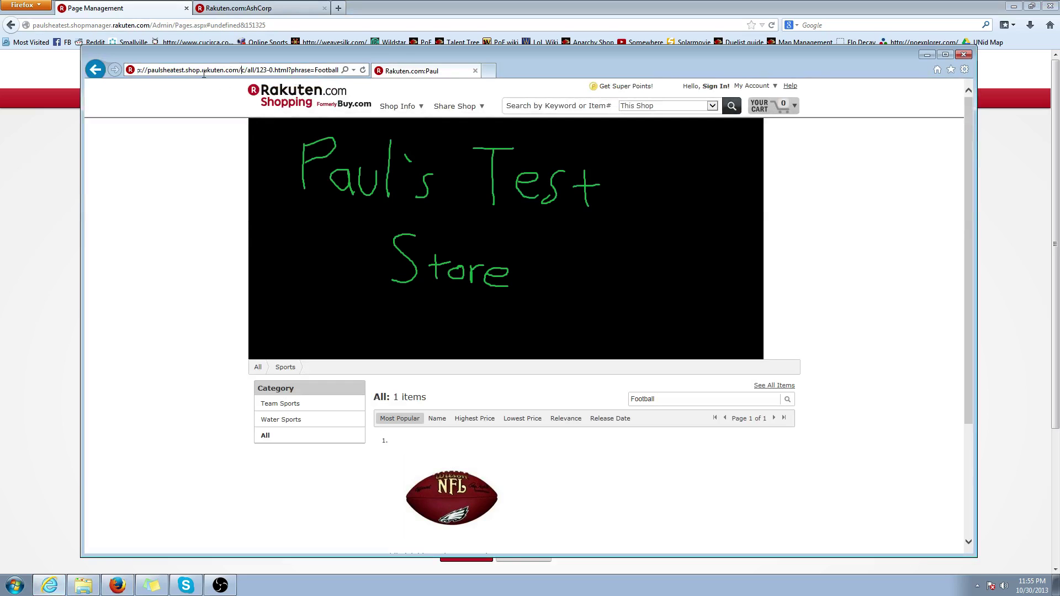
left_click_drag(239, 66, 340, 69)
key("BackSpace")
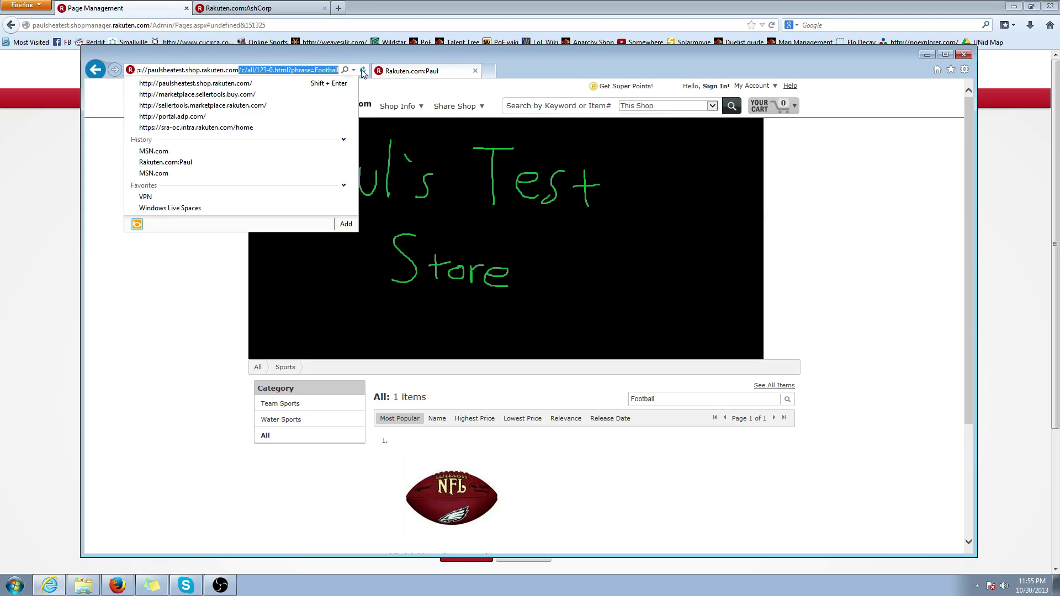
left_click(363, 71)
- Search the shop for 'Computers' and copy the one-item results page address
left_click(522, 108)
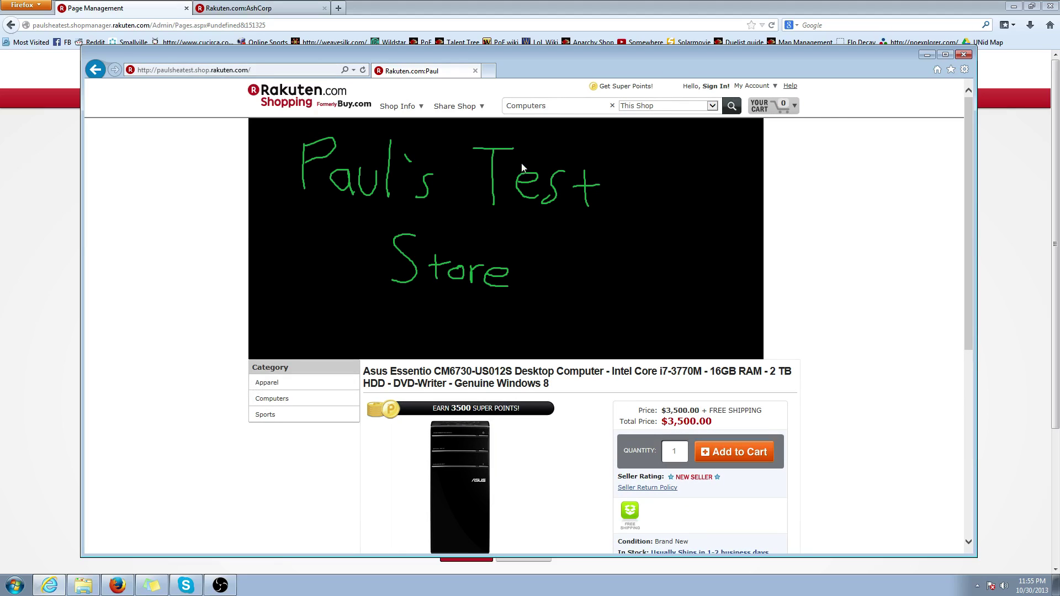
key("Return")
left_click(307, 71)
right_click(308, 70)
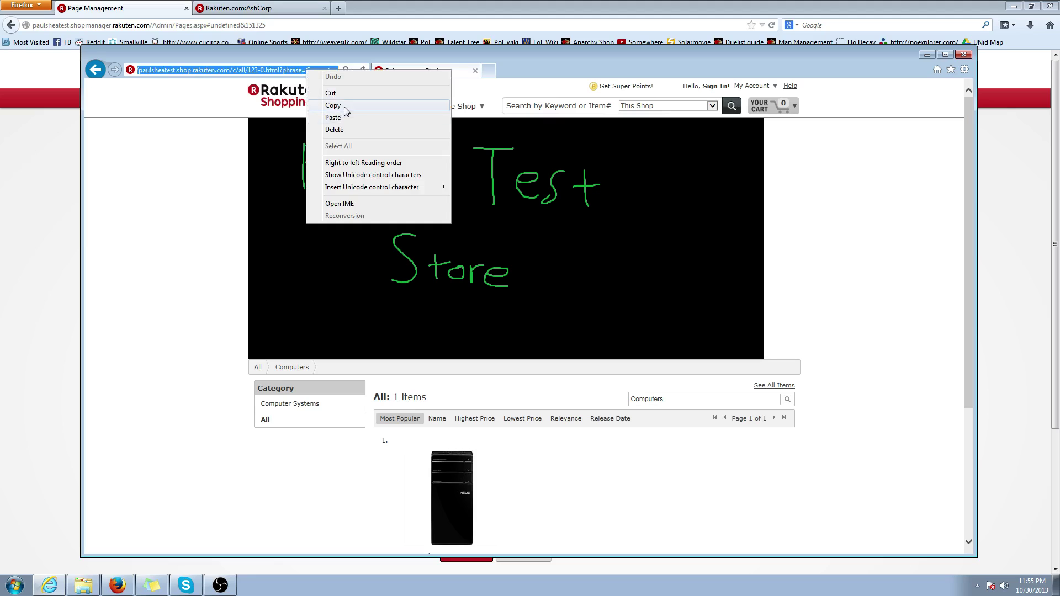
left_click(346, 111)
left_click(46, 336)
- Paste the Computers results address as the page's Location, save it, and open Manage Home Page
left_click(604, 488)
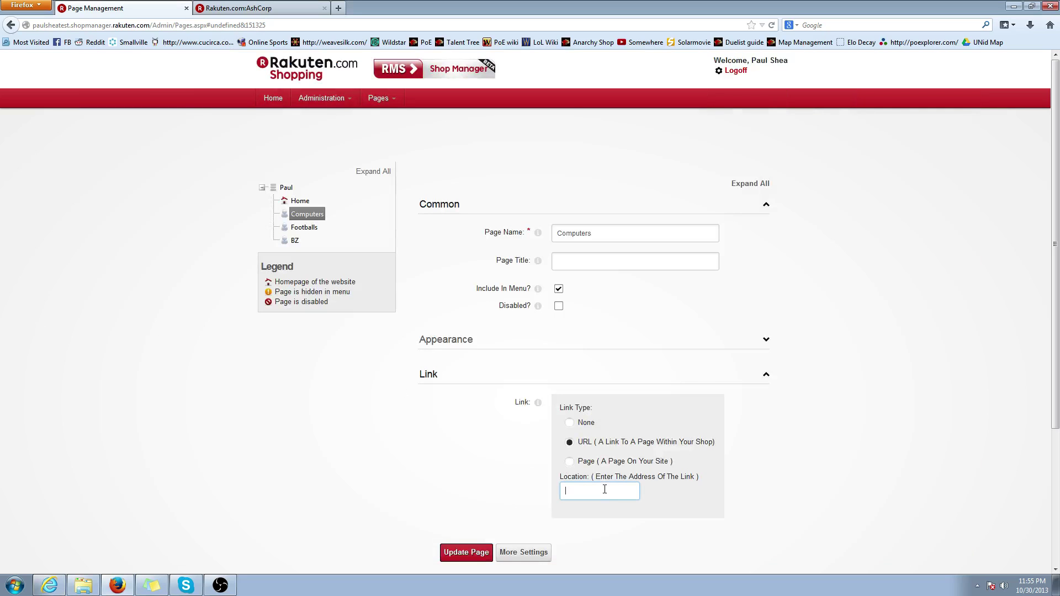
right_click(605, 486)
left_click(616, 436)
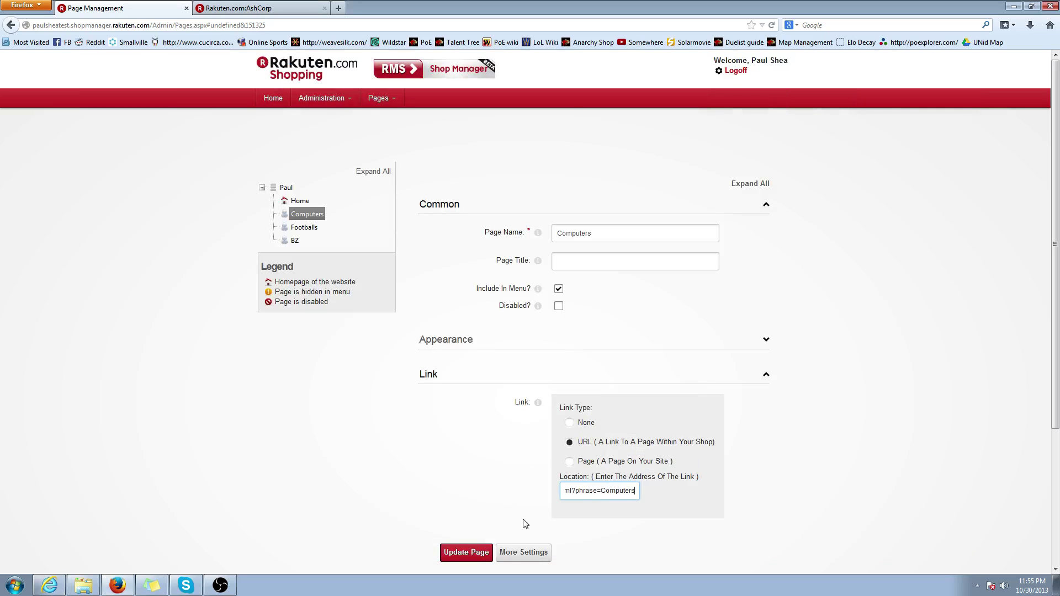
left_click(484, 550)
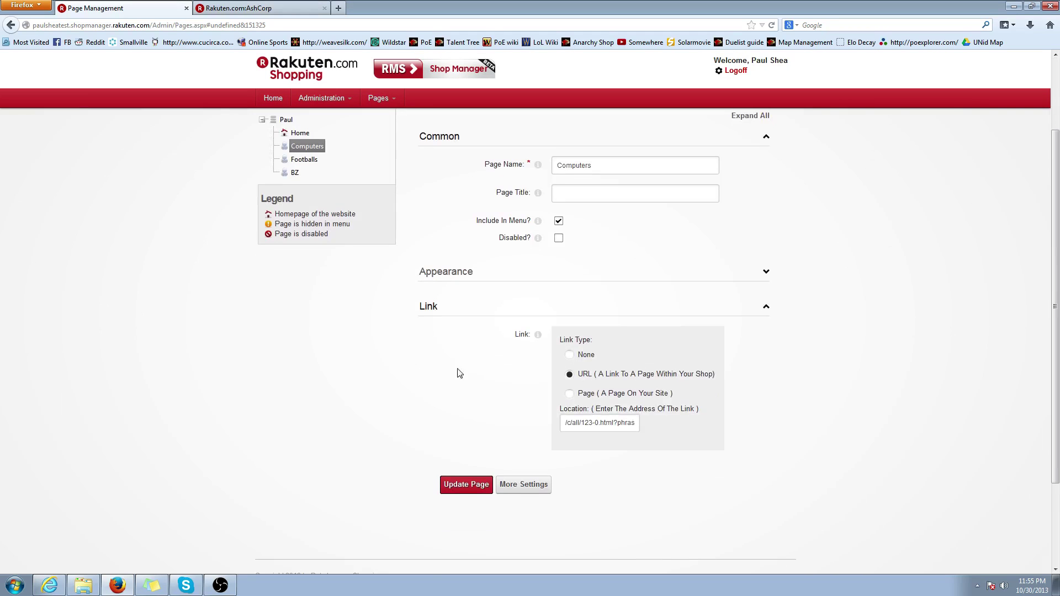
left_click(381, 95)
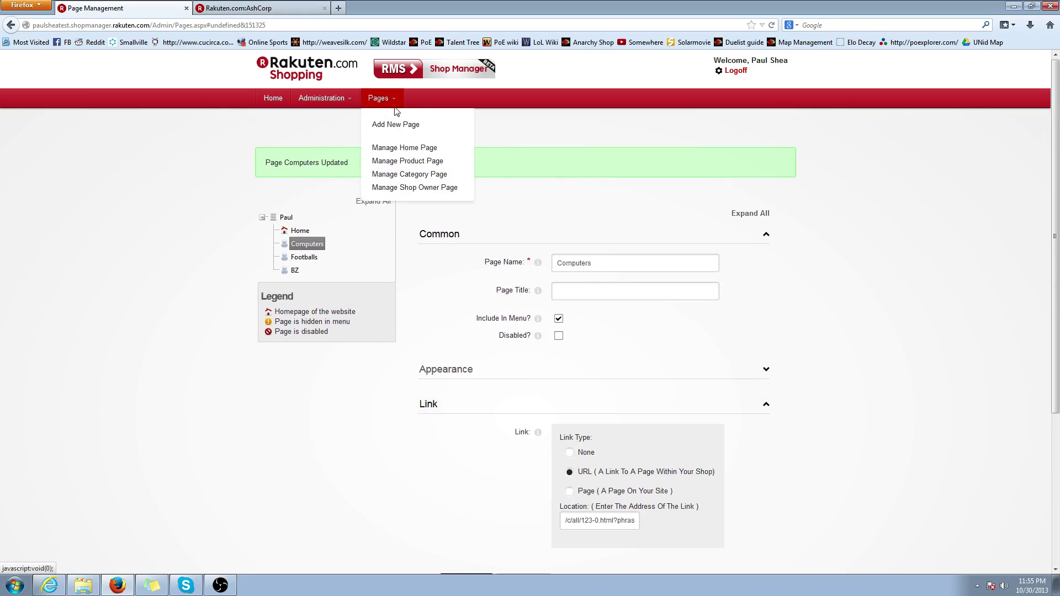
left_click(415, 150)
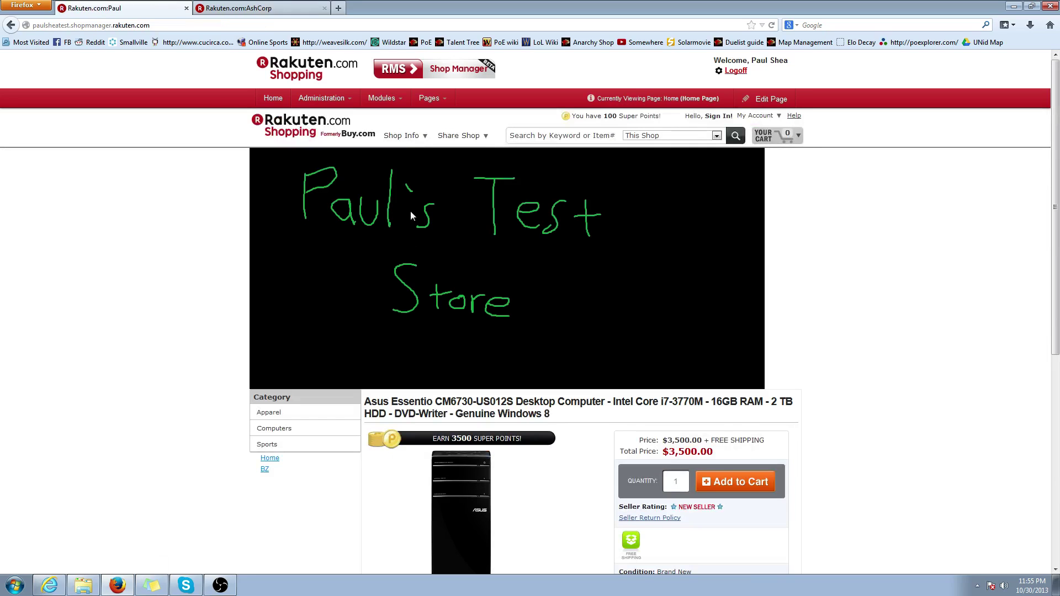
- Put the home page in edit mode, follow the Computers link to its one-item results, and go back
left_click(770, 99)
left_click(744, 127)
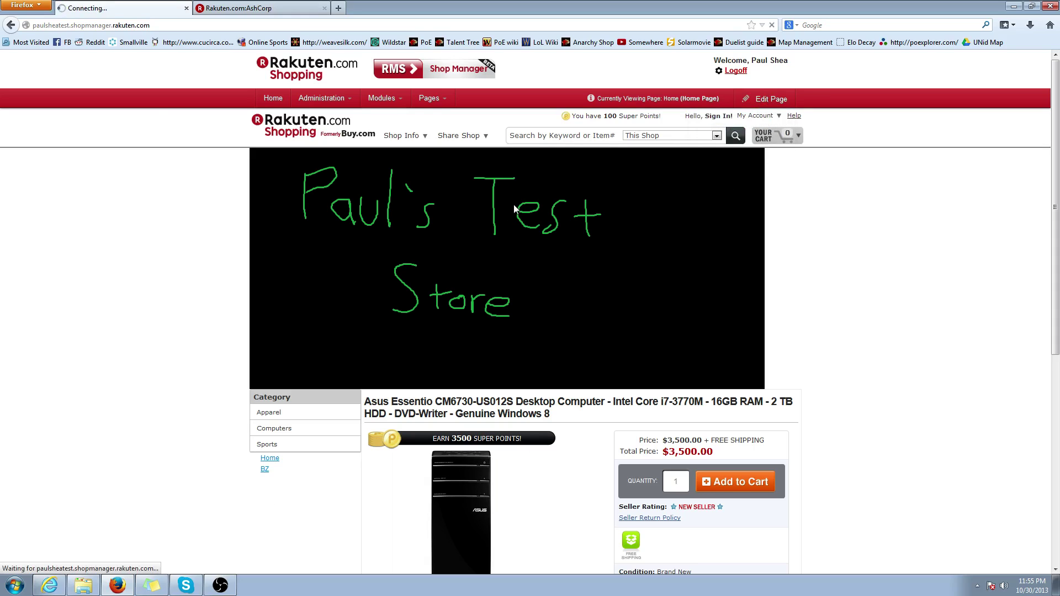
scroll(497, 329, "down", 2)
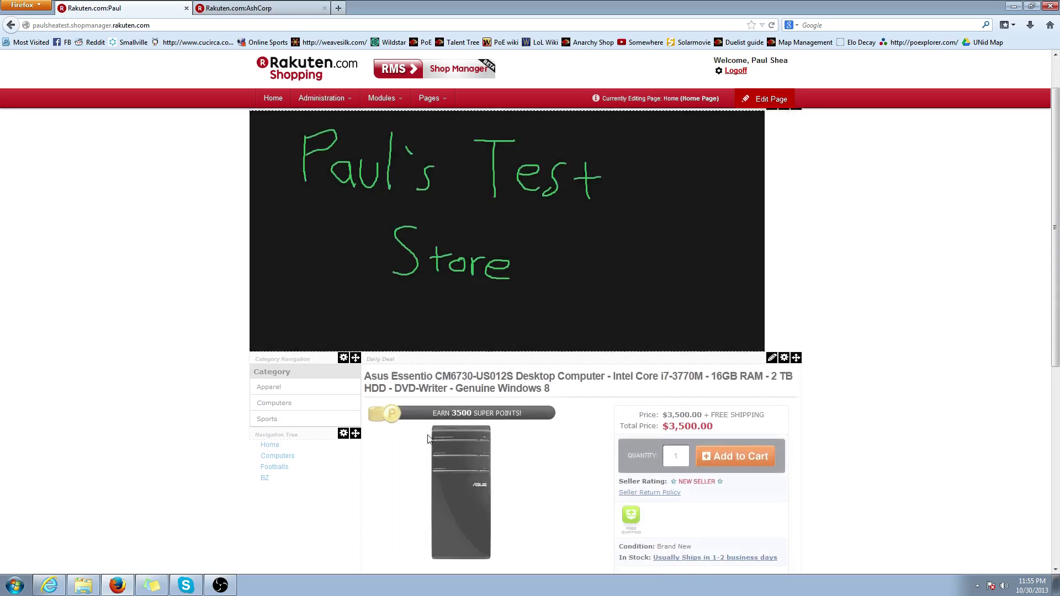
left_click(278, 443)
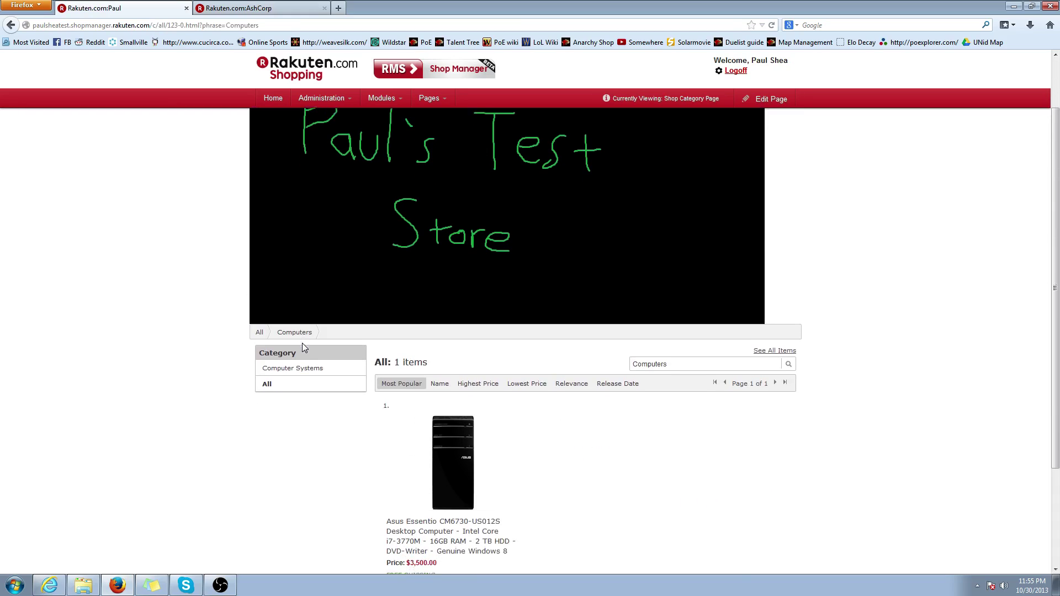
scroll(303, 348, "down", 4)
scroll(310, 350, "up", 4)
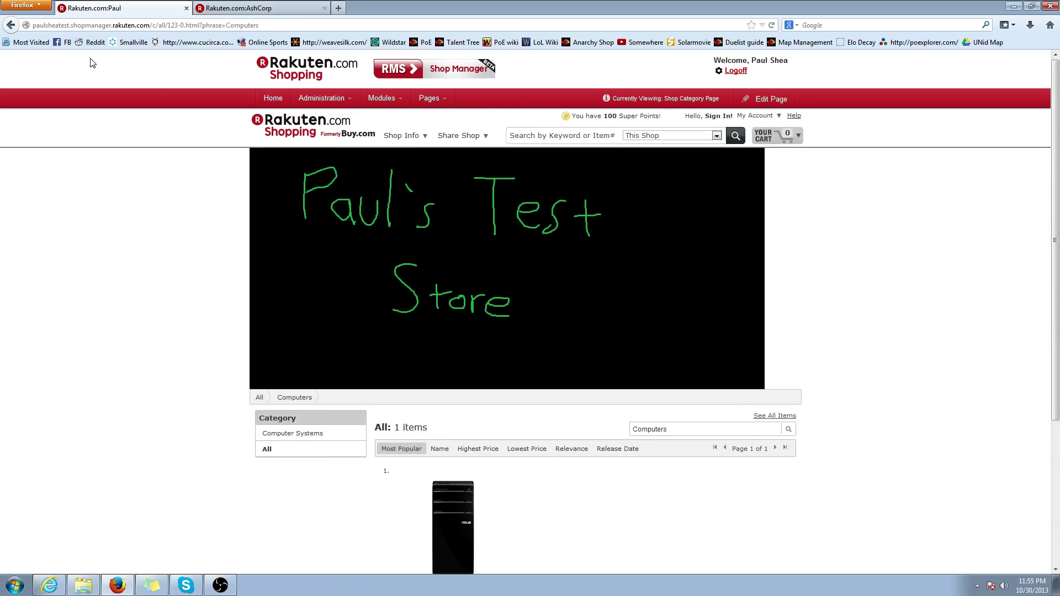
left_click(14, 25)
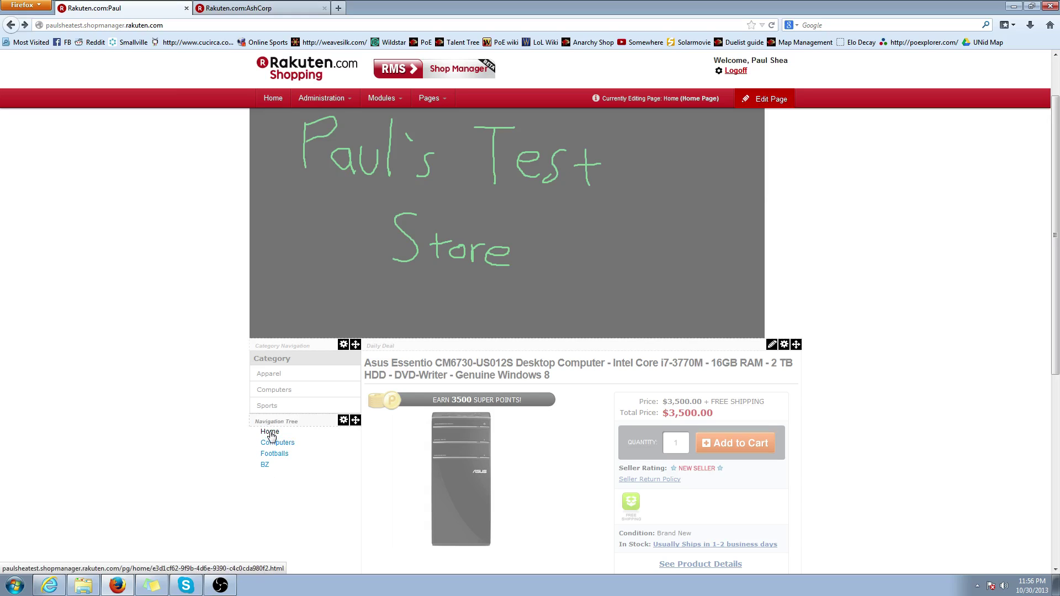
- Rename the Home page to the store's own 'Store Home Page' title, then view the storefront home page
left_click(270, 433)
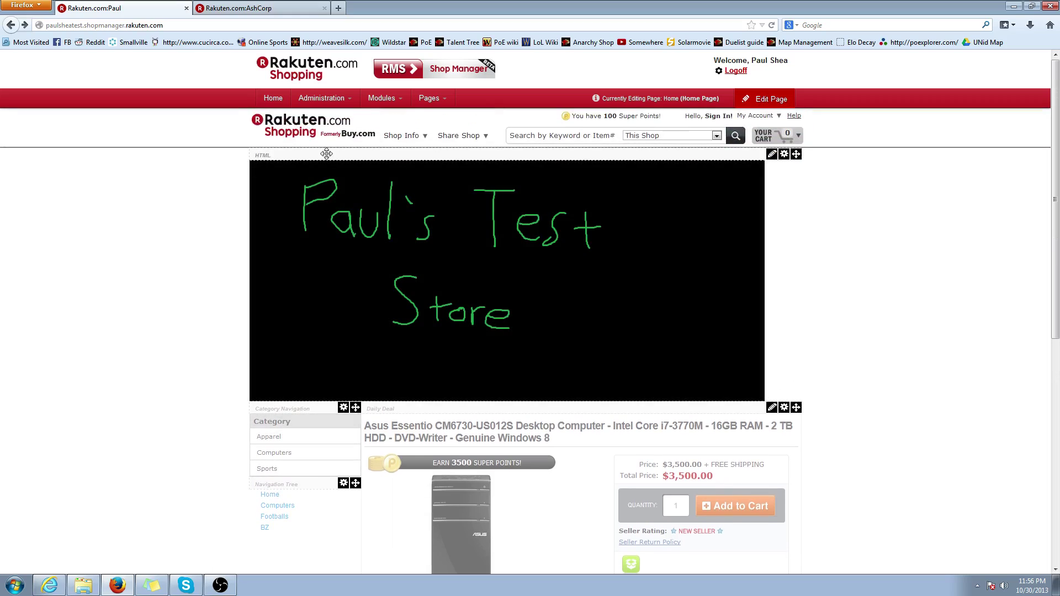
left_click(323, 98)
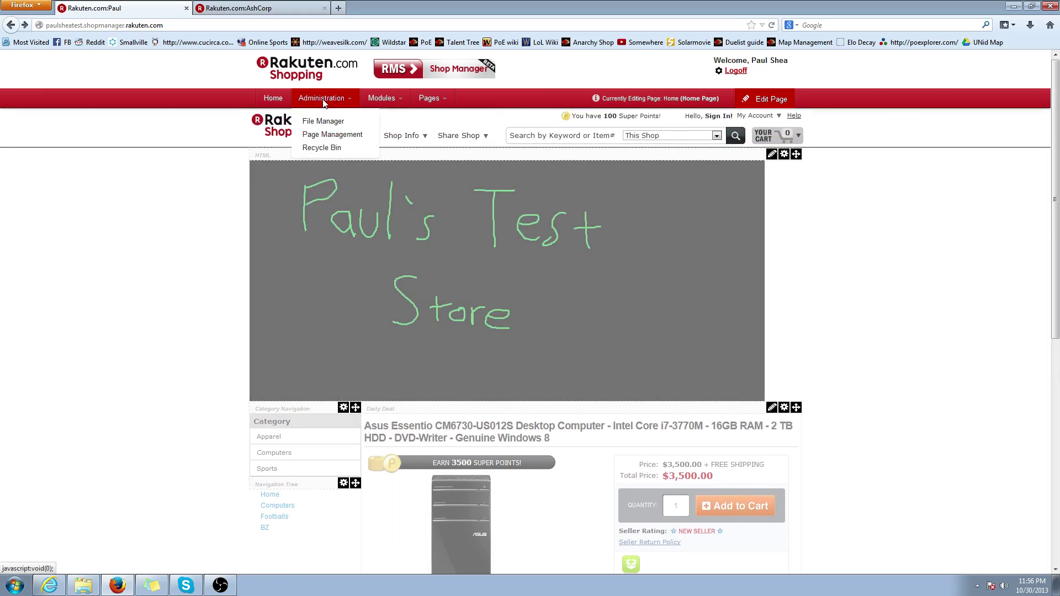
left_click(332, 140)
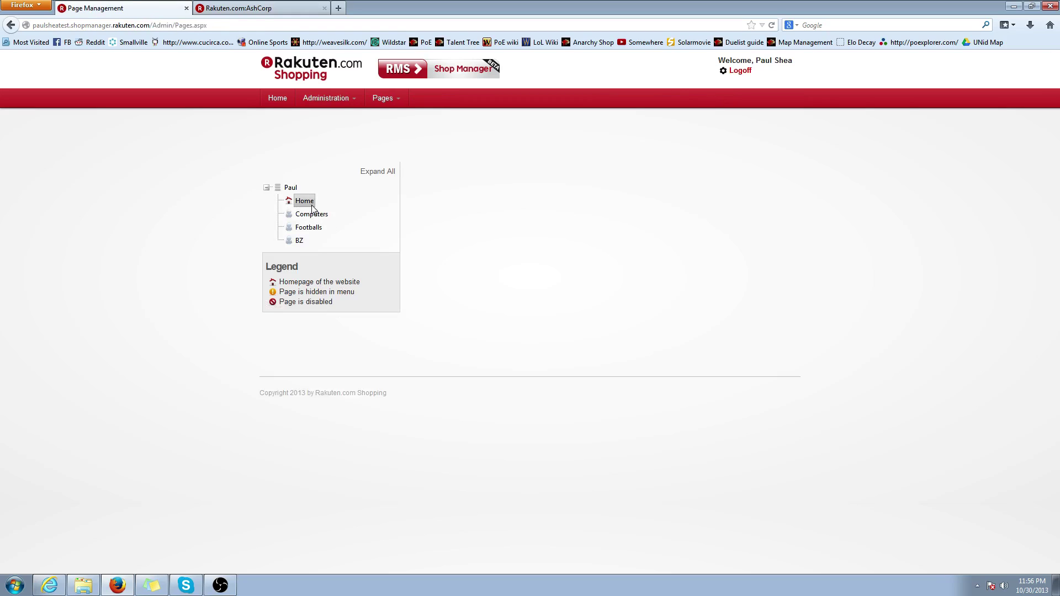
left_click(311, 204)
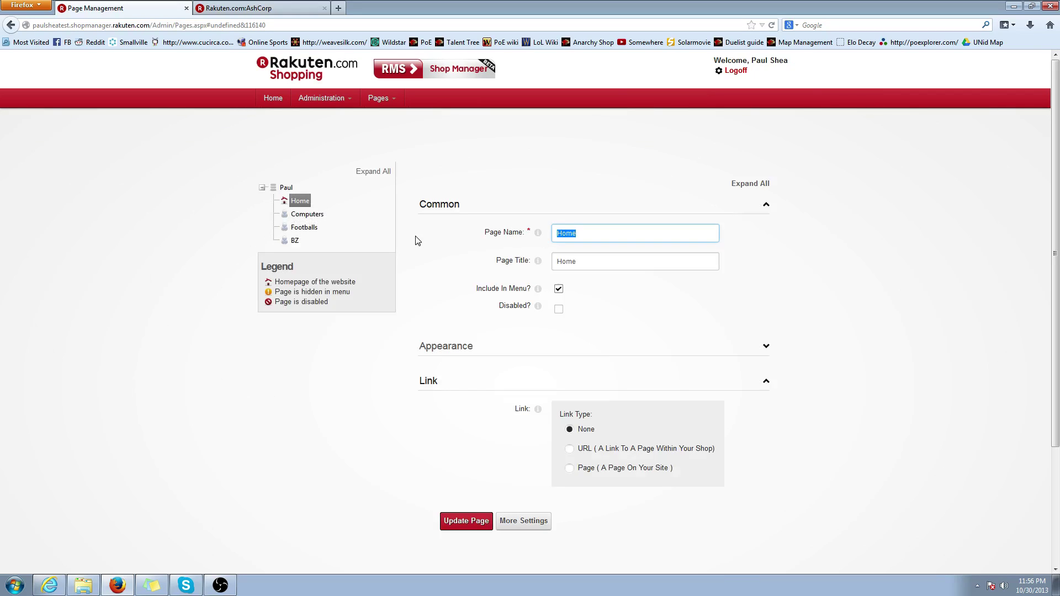
type("Paul's Store")
left_click(458, 528)
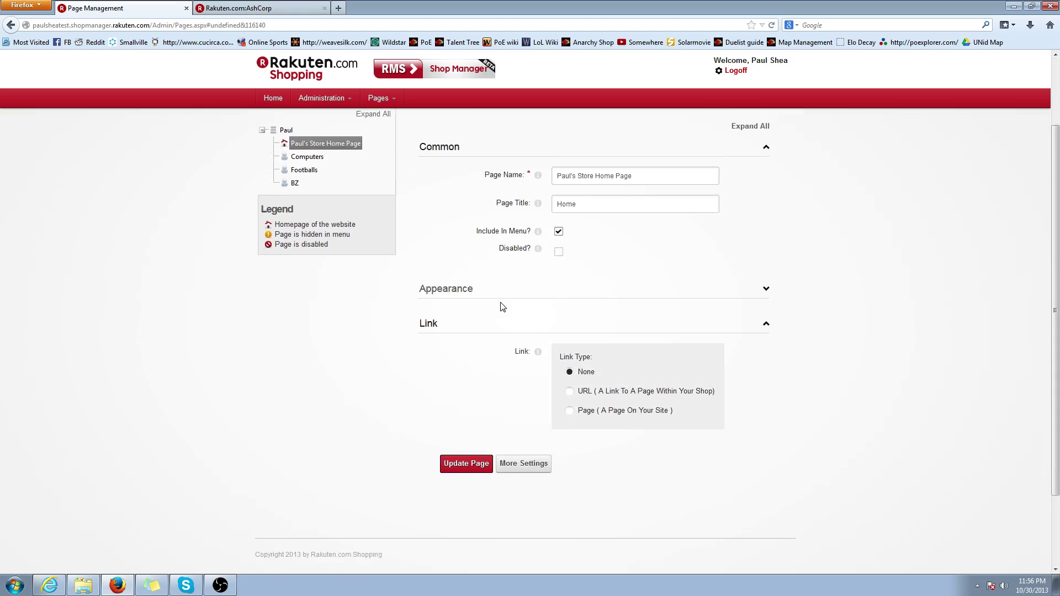
mouse_move(380, 99)
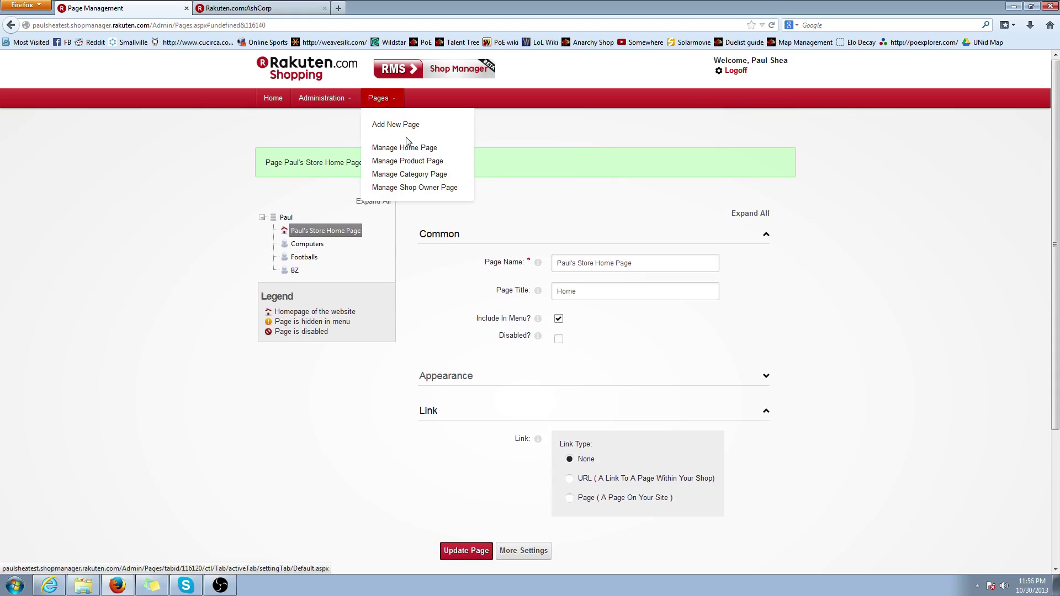
left_click(409, 147)
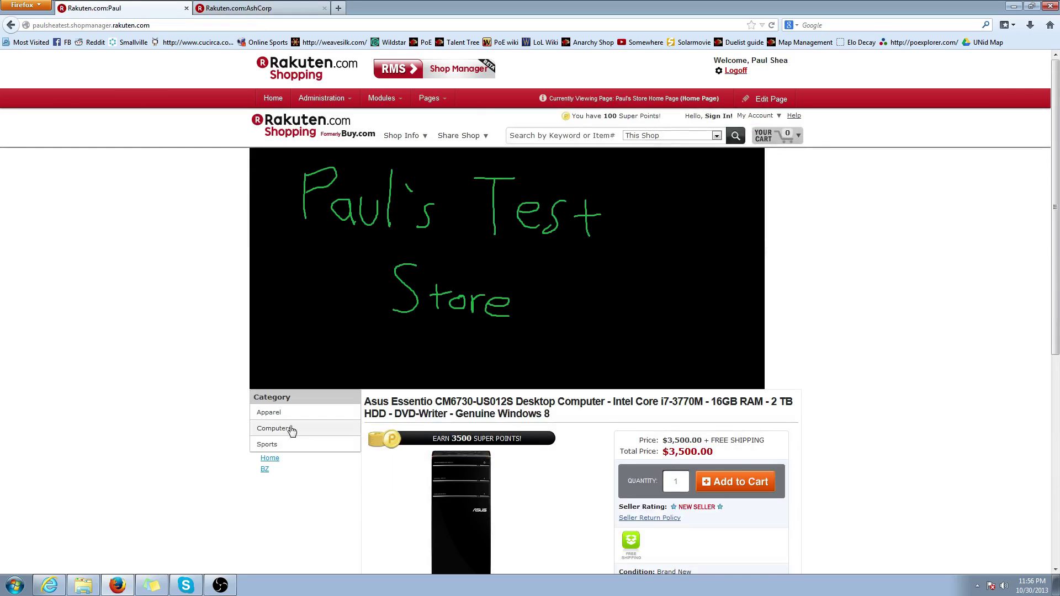
- In edit mode, delete the Category Navigation block from the home page and confirm the deletion
mouse_move(768, 100)
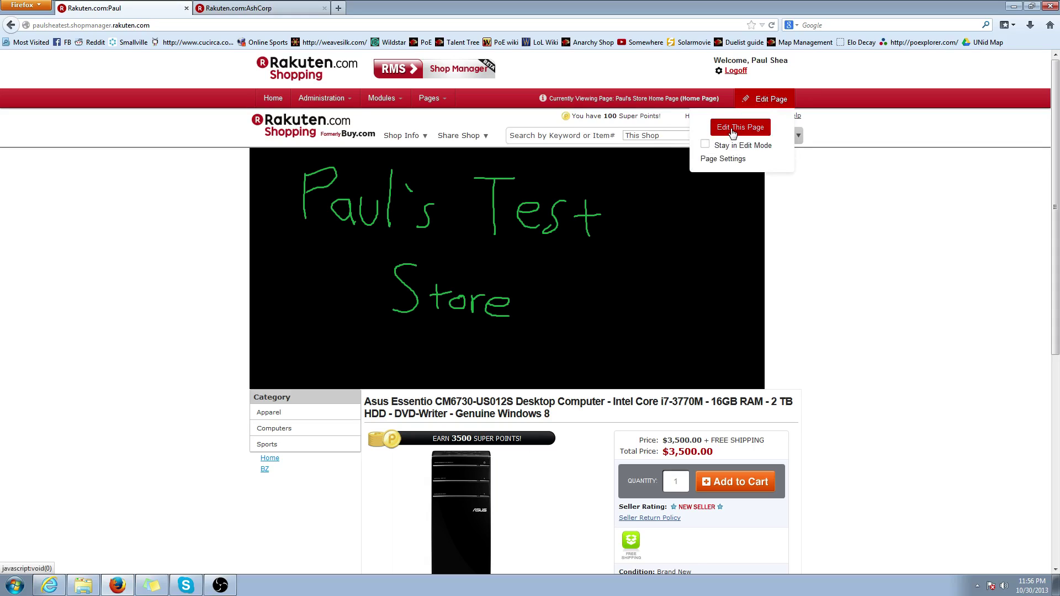
left_click(733, 131)
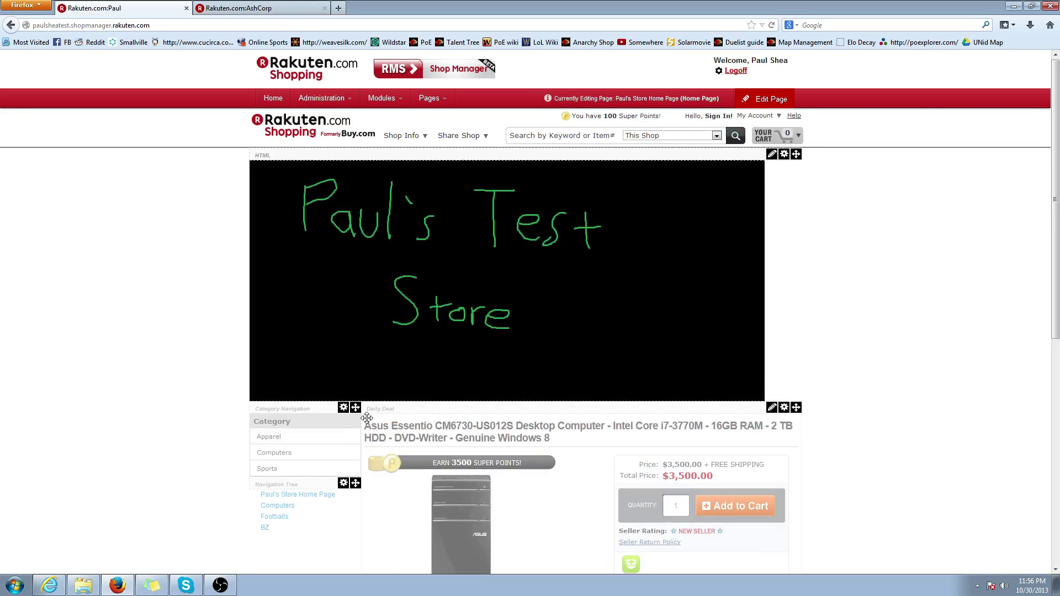
scroll(309, 442, "down", 2)
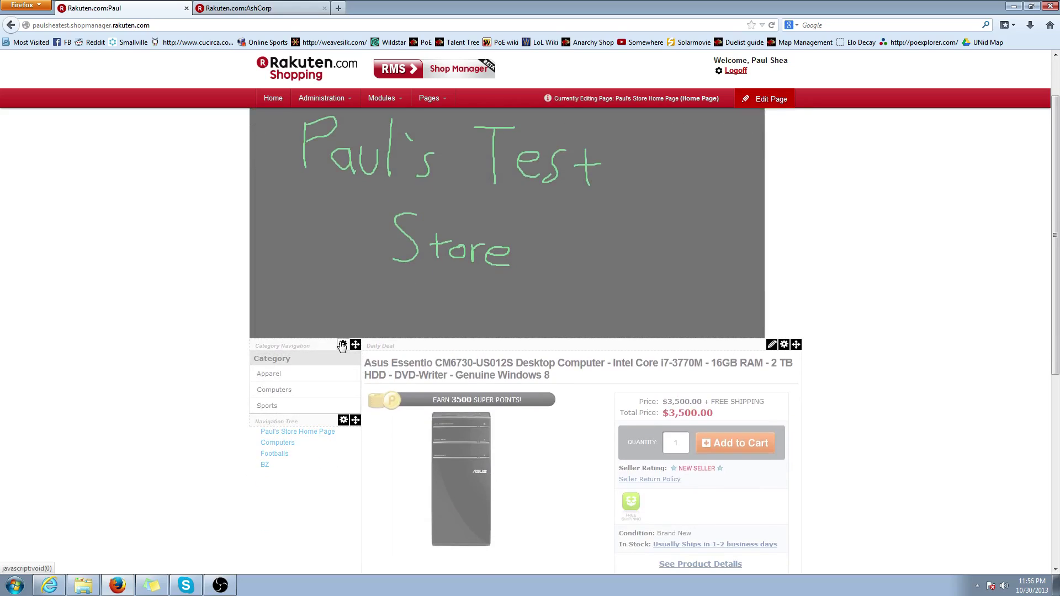
left_click(343, 345)
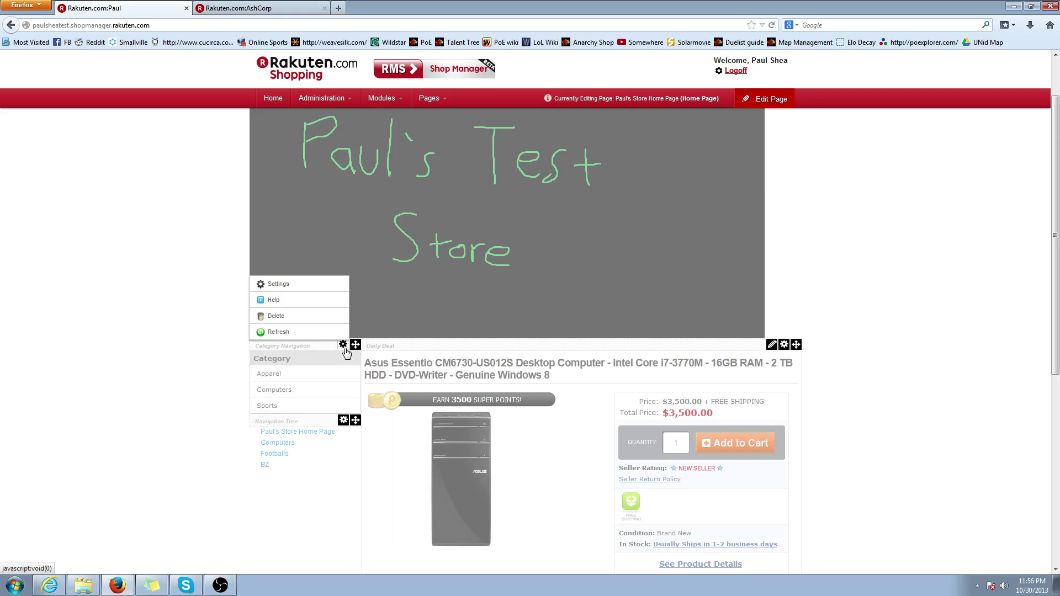
left_click(277, 317)
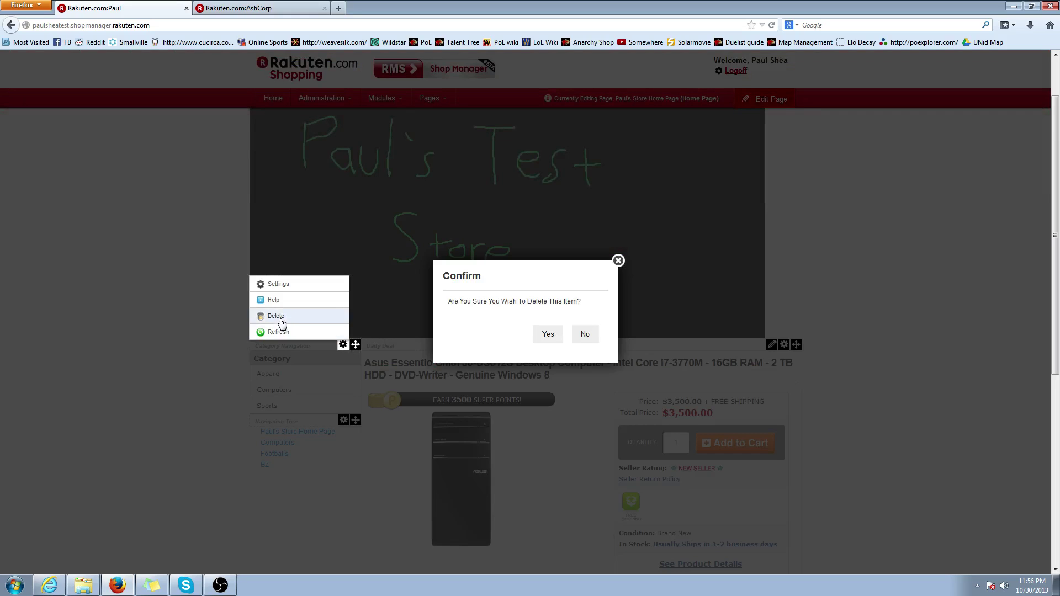
left_click(549, 332)
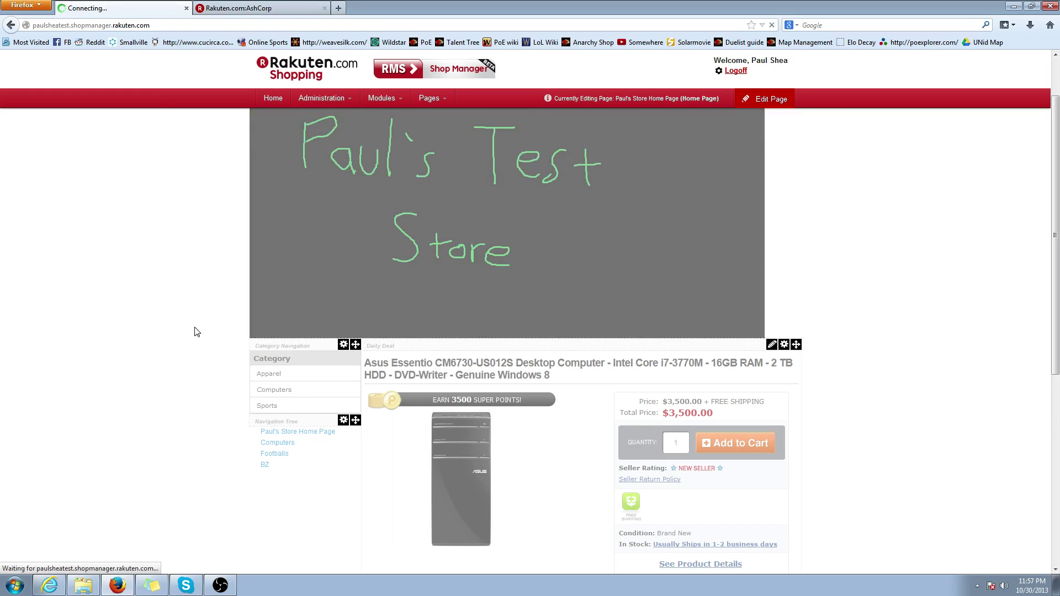
- Close edit mode so the home page shows only the Navigation Tree links
left_click(772, 99)
left_click(737, 132)
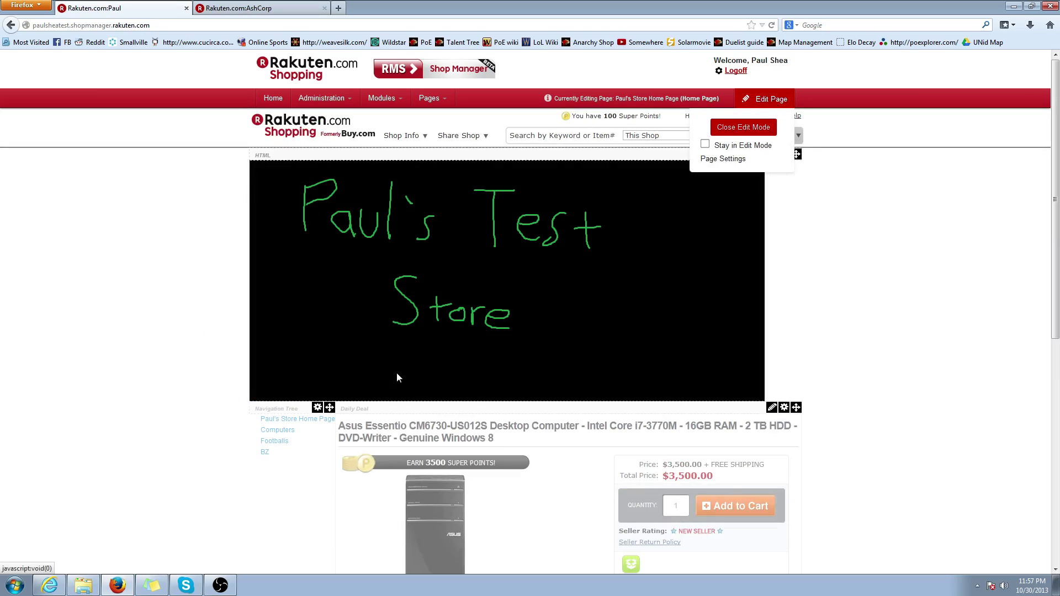